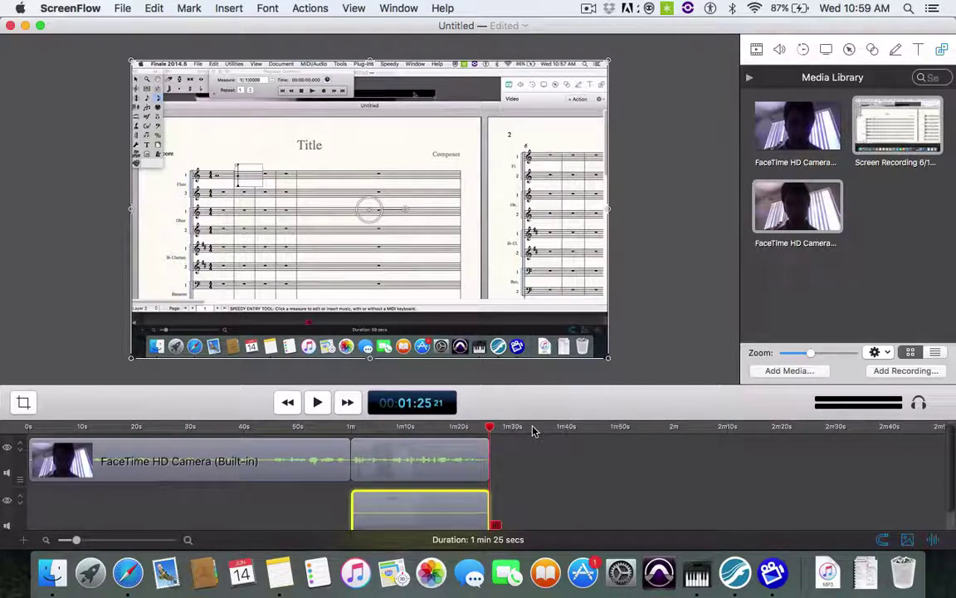
- Bring the Finale 2014.5 woodwind score window in front of ScreenFlow
{"action": "left_click", "coordinate": [735, 575]}
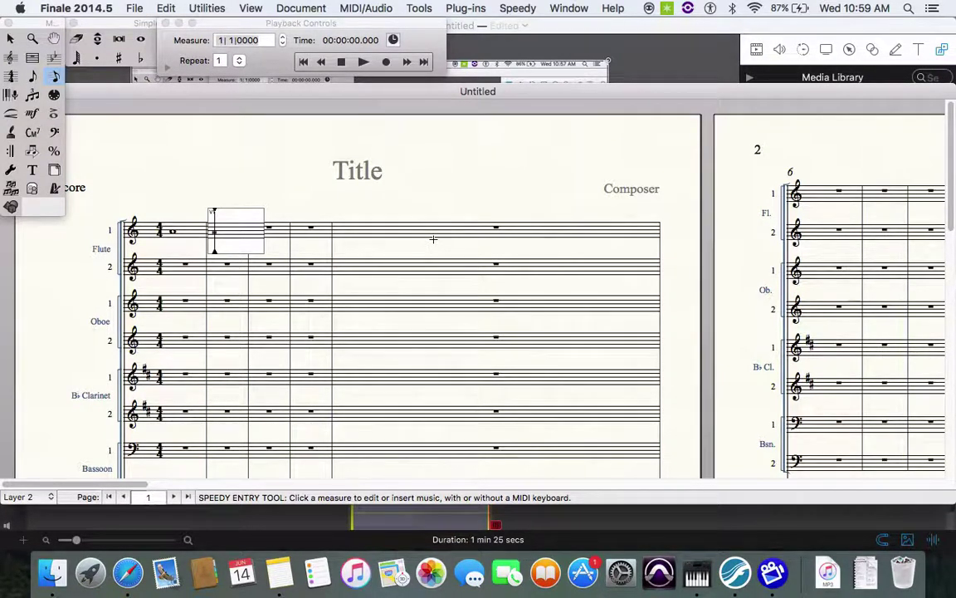
- Play the score back from measure 1, stop it, and briefly check the Notes app
{"action": "key", "text": "Left"}
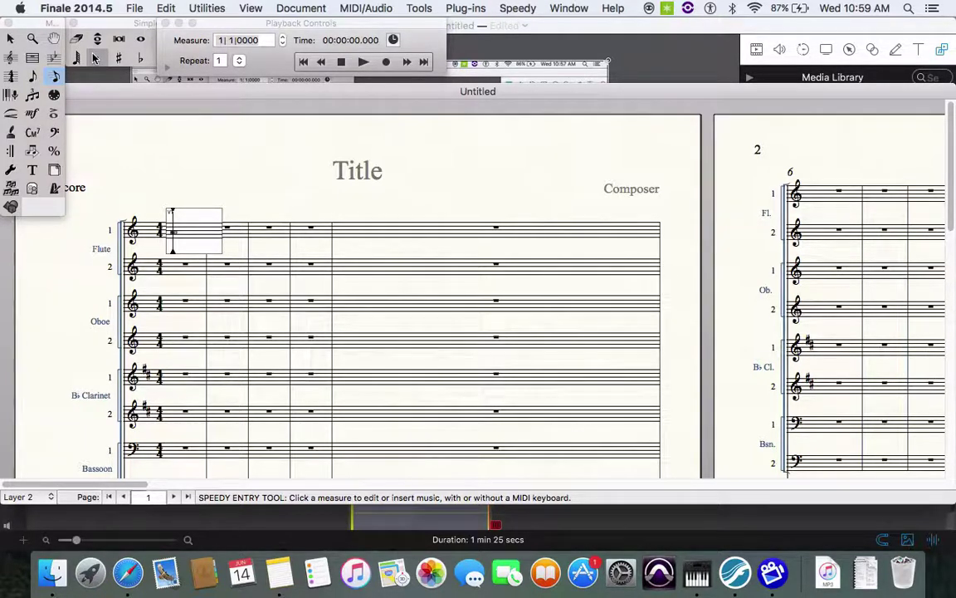
{"action": "key", "text": "space"}
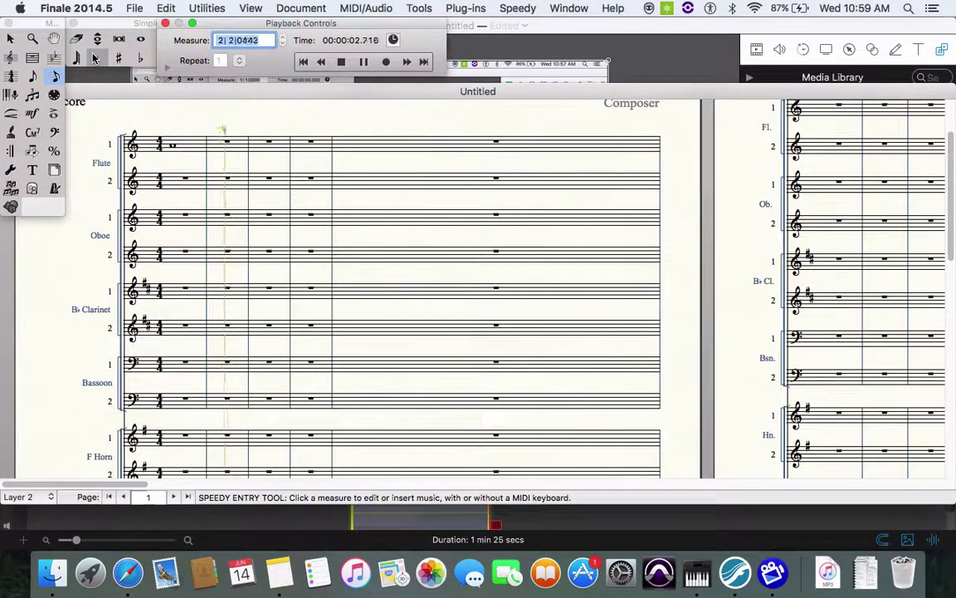
{"action": "left_click", "coordinate": [95, 58]}
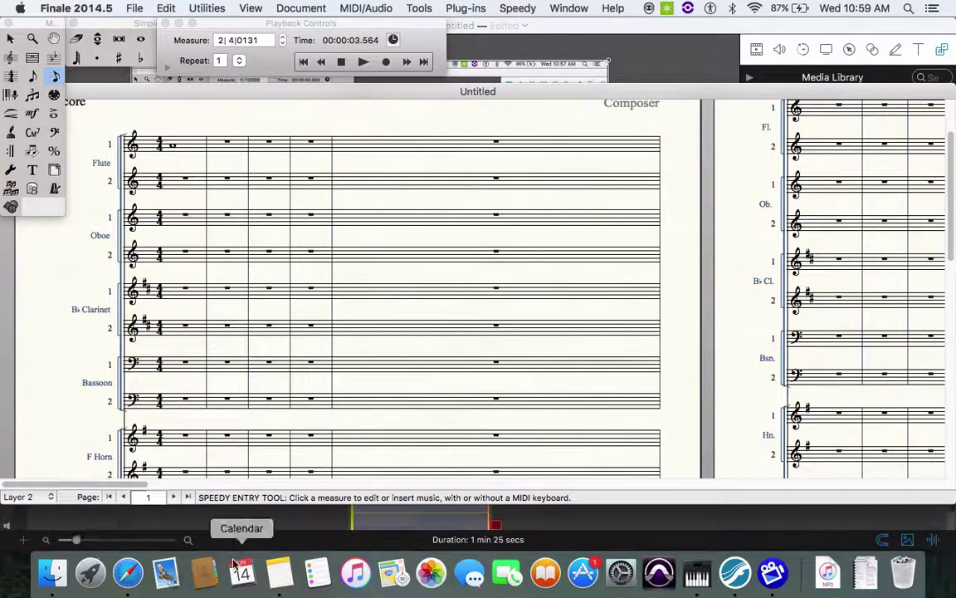
{"action": "left_click", "coordinate": [280, 573]}
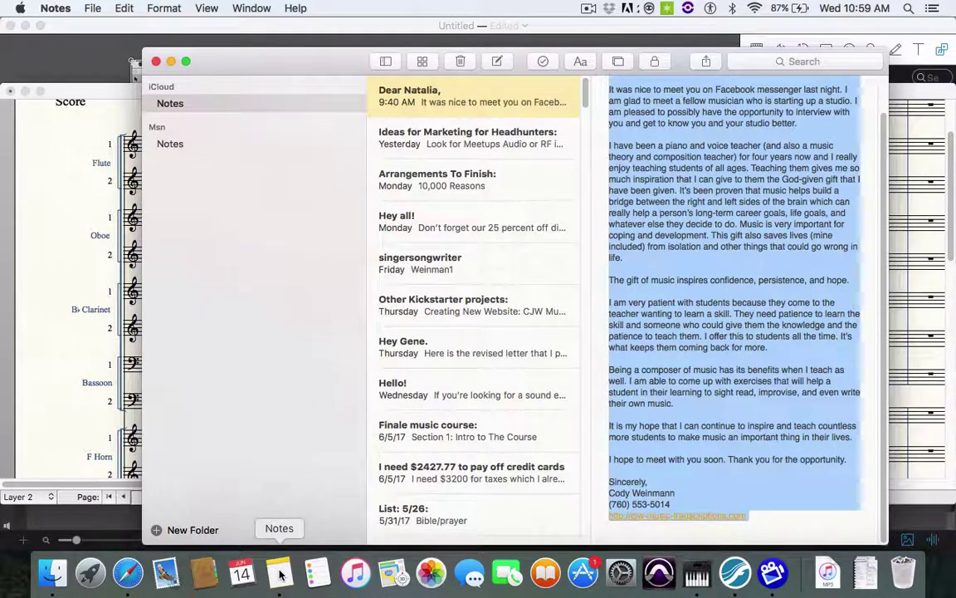
{"action": "left_click", "coordinate": [155, 61]}
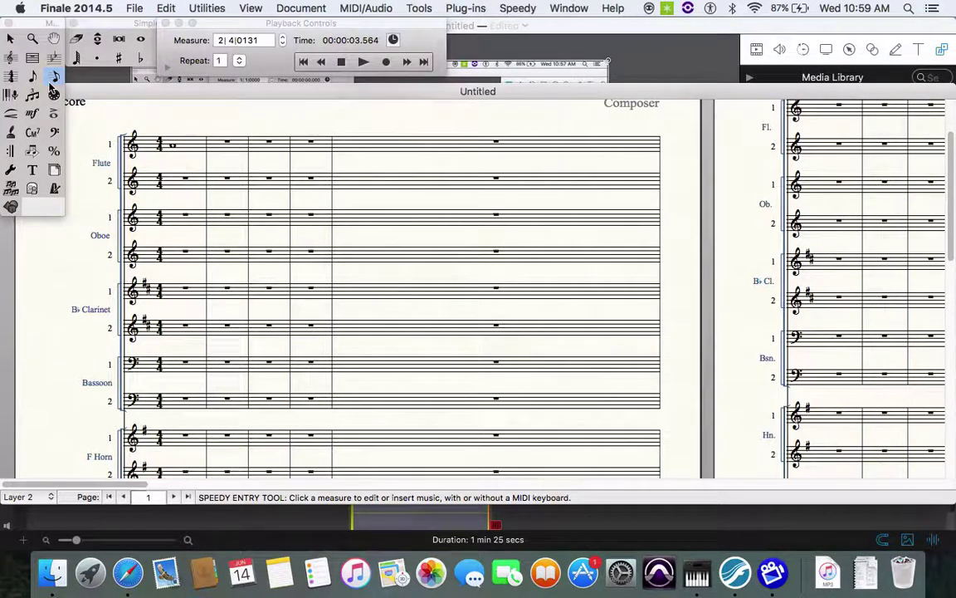
- Create a '4' over quarter-note tempo mark and attach it above Flute 1's first measure
{"action": "left_click", "coordinate": [32, 113]}
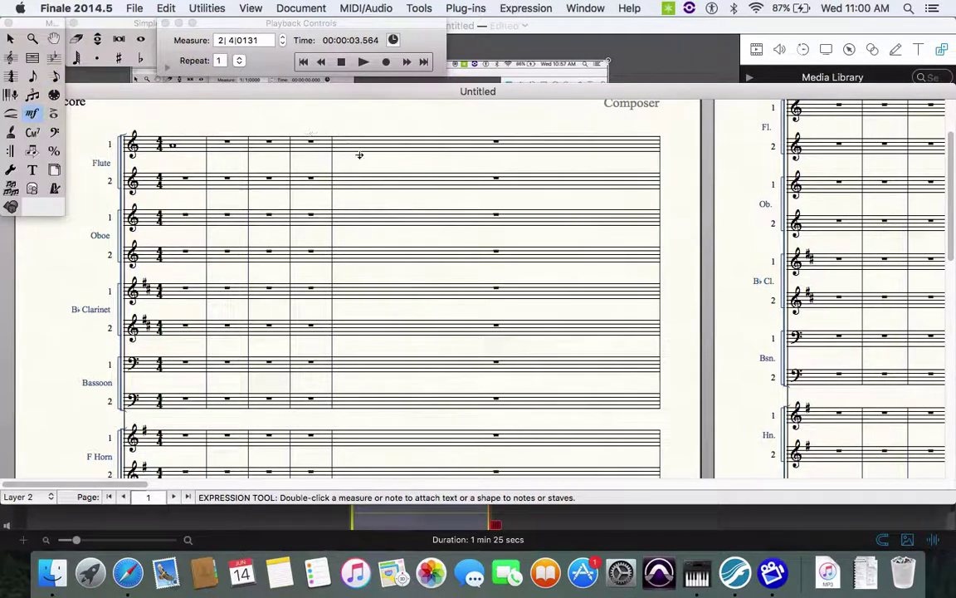
{"action": "double_click", "coordinate": [172, 131]}
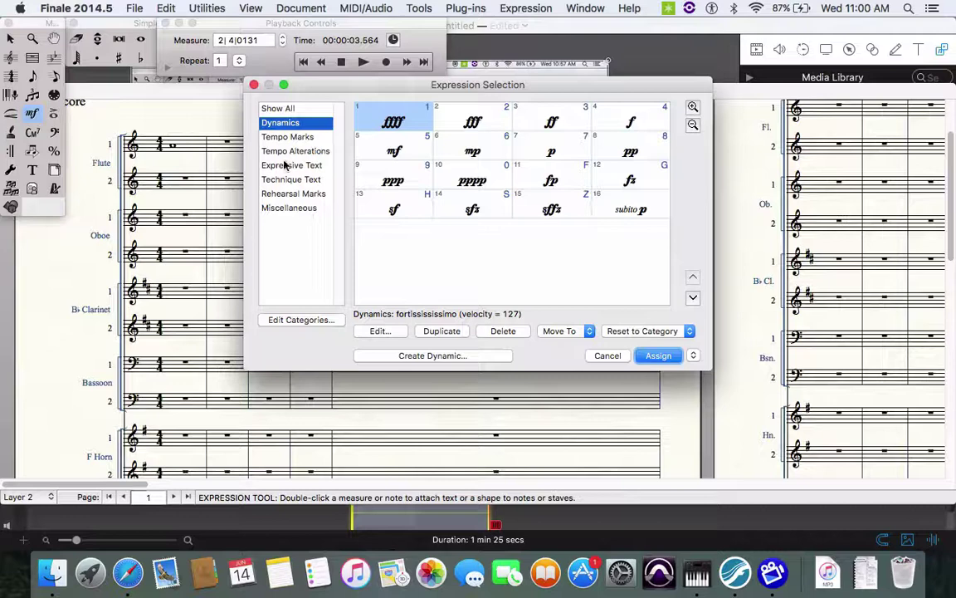
{"action": "left_click", "coordinate": [300, 139]}
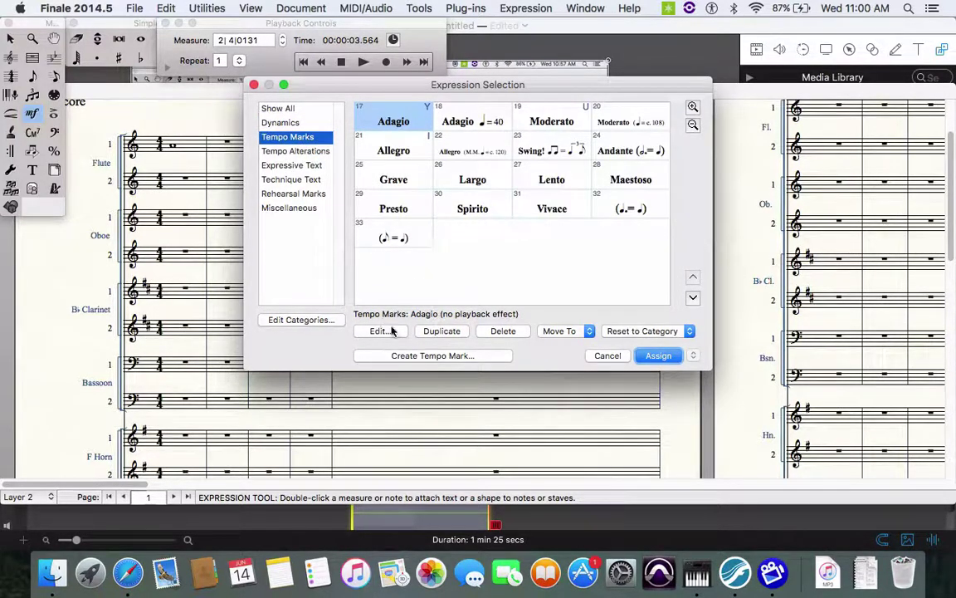
{"action": "left_click", "coordinate": [397, 355]}
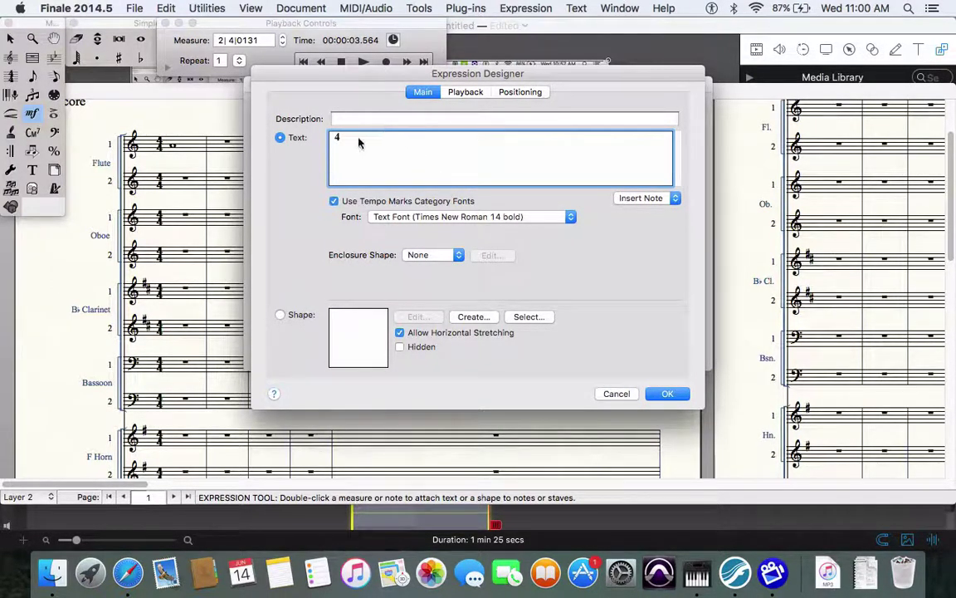
{"action": "key", "text": "Return"}
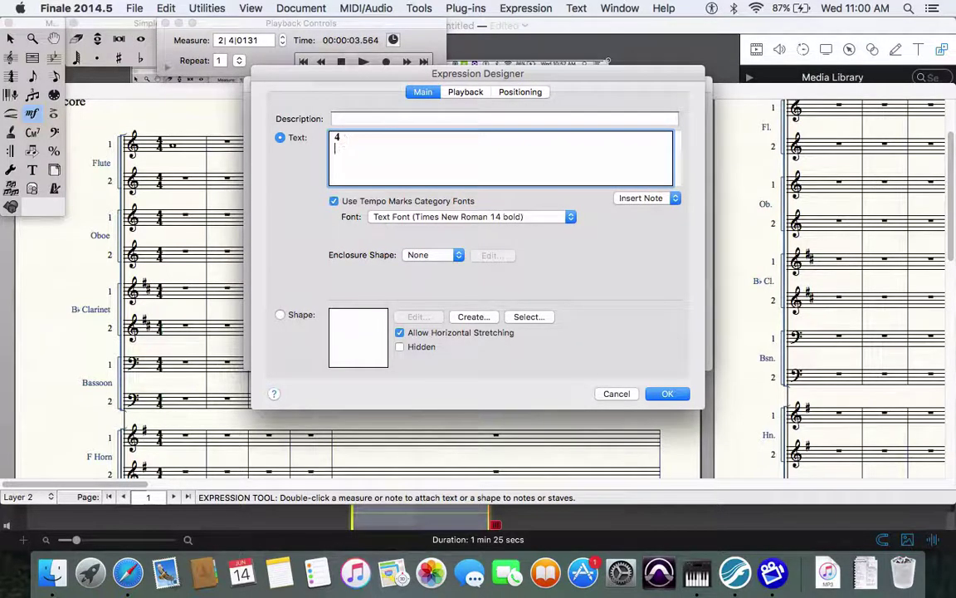
{"action": "left_click", "coordinate": [653, 199]}
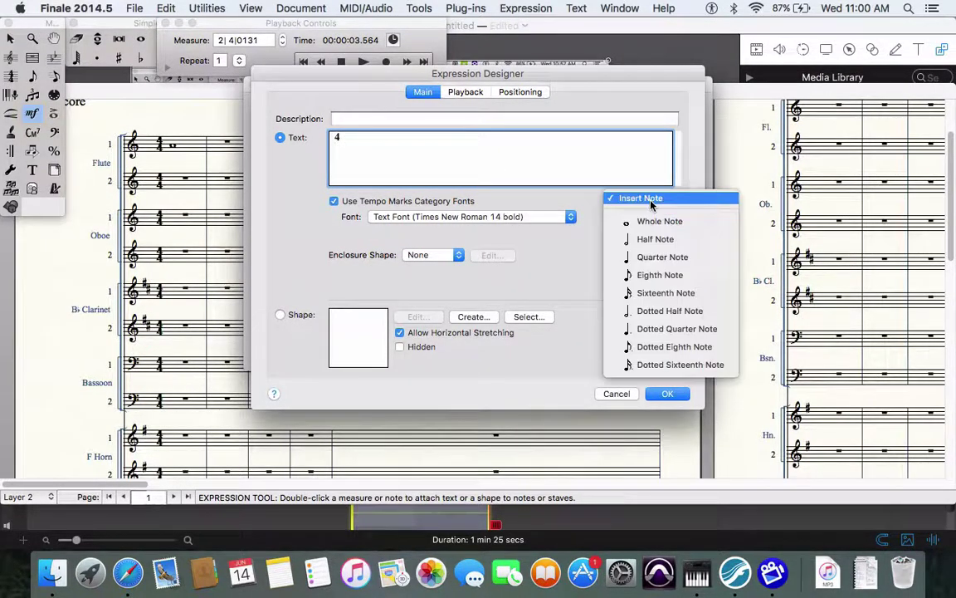
{"action": "left_click", "coordinate": [647, 262]}
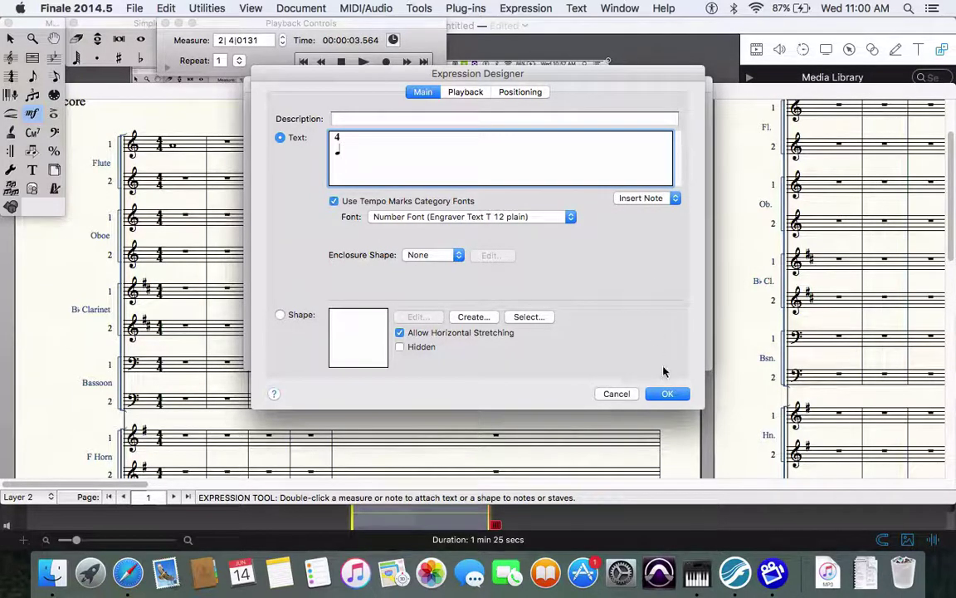
{"action": "left_click", "coordinate": [667, 394]}
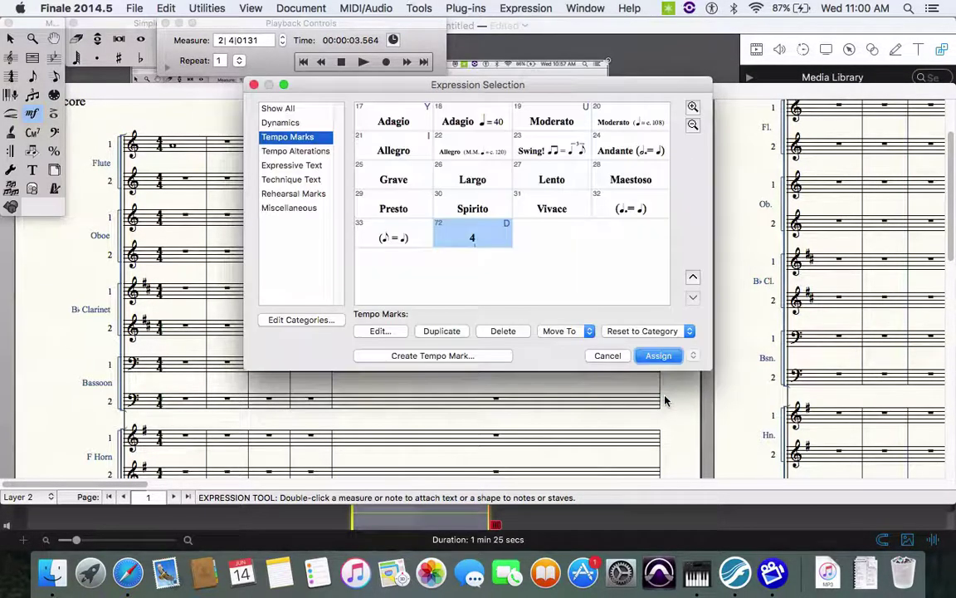
{"action": "double_click", "coordinate": [490, 233]}
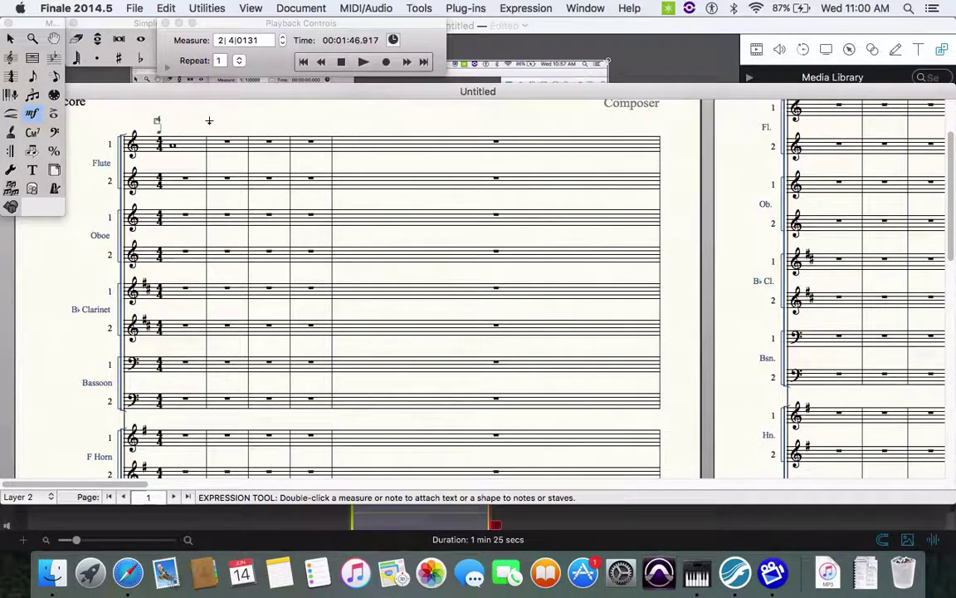
{"action": "key", "text": "super+equal"}
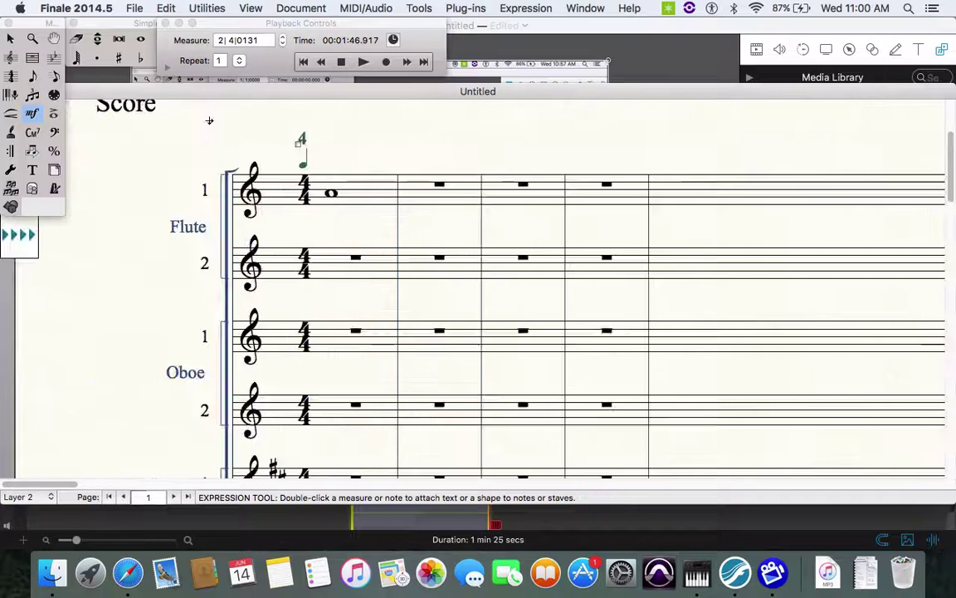
{"action": "key", "text": "super+equal"}
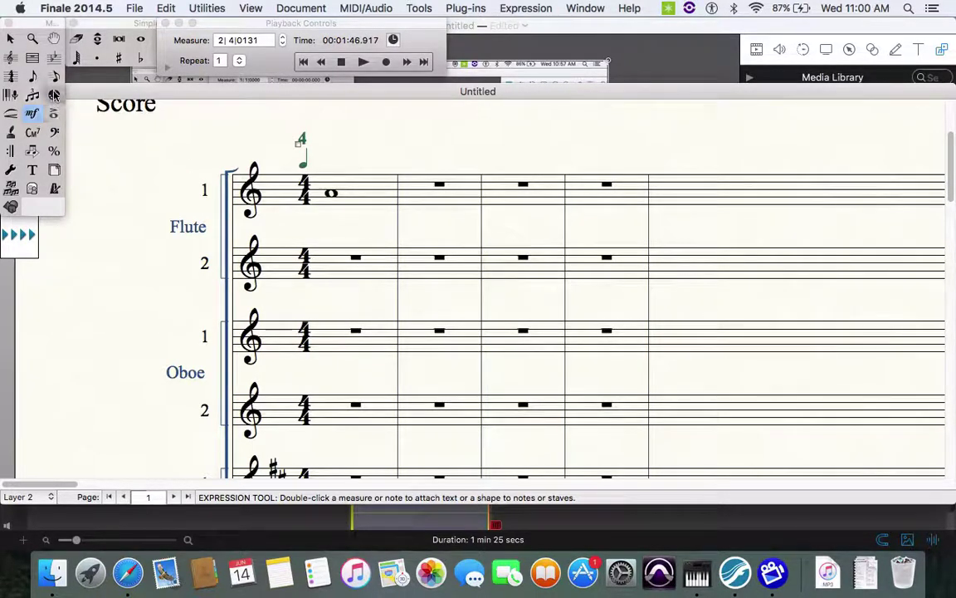
{"action": "left_click", "coordinate": [11, 76]}
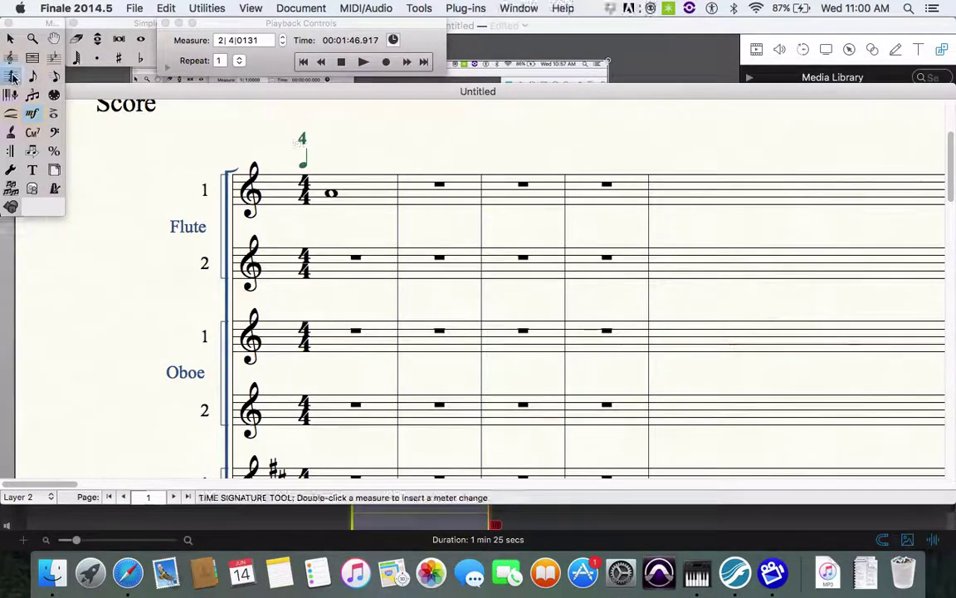
{"action": "double_click", "coordinate": [424, 193]}
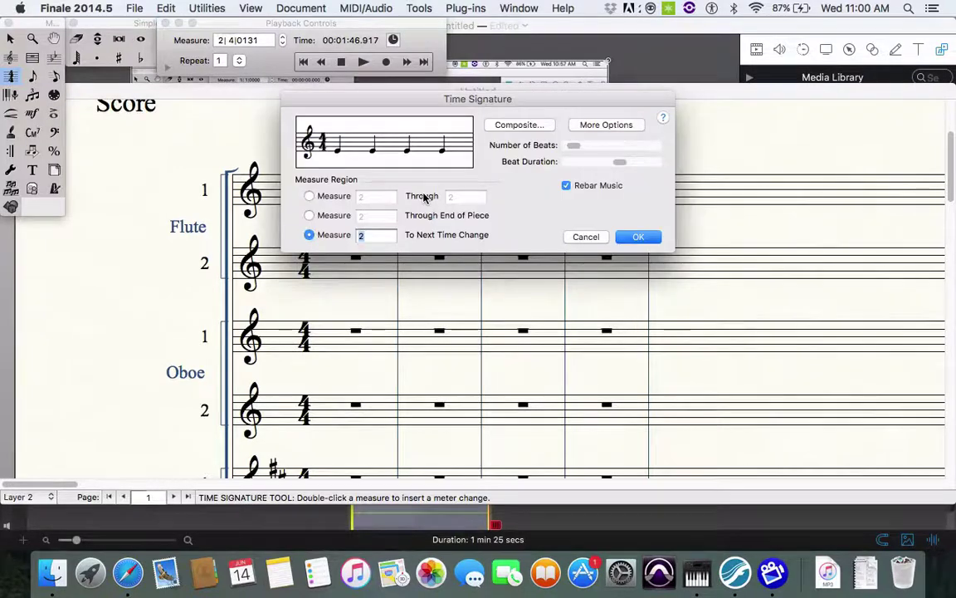
{"action": "left_click", "coordinate": [604, 126]}
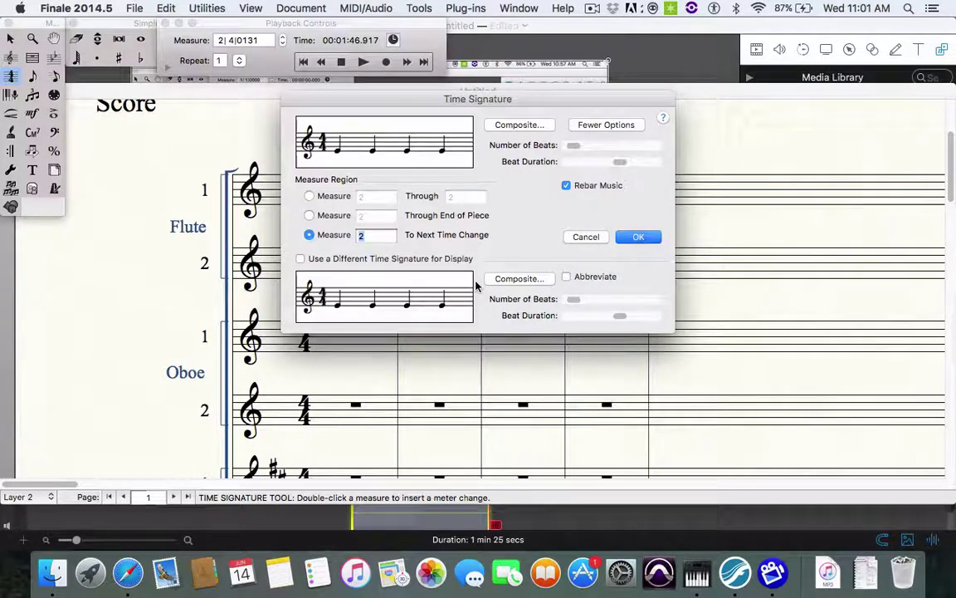
{"action": "left_click", "coordinate": [567, 277]}
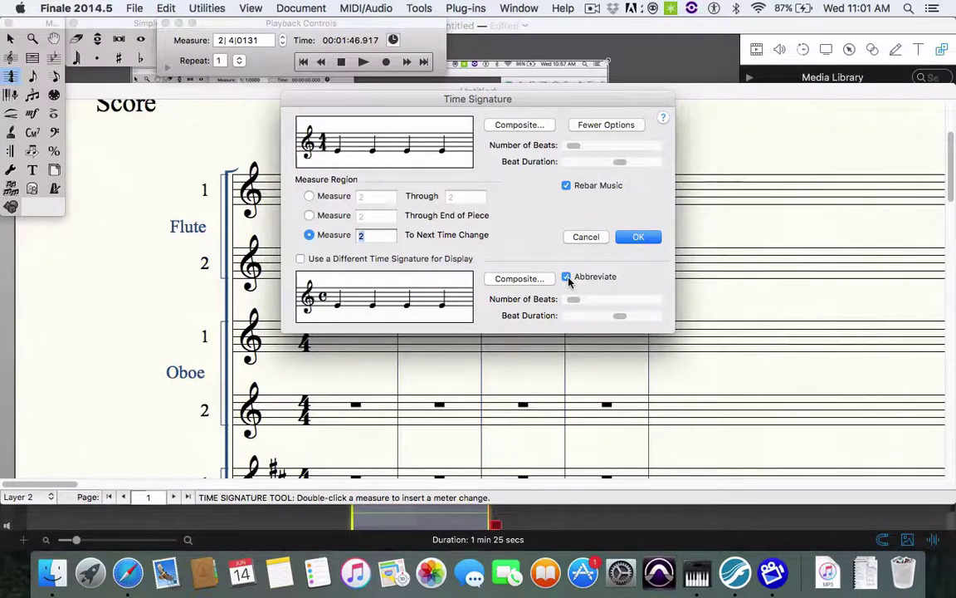
{"action": "left_click", "coordinate": [567, 278]}
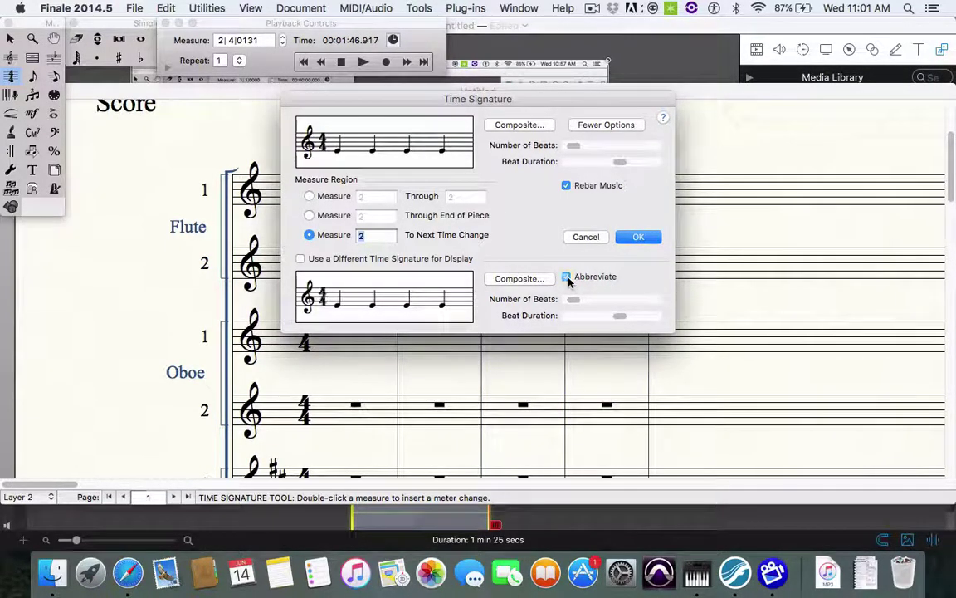
{"action": "left_click", "coordinate": [595, 301]}
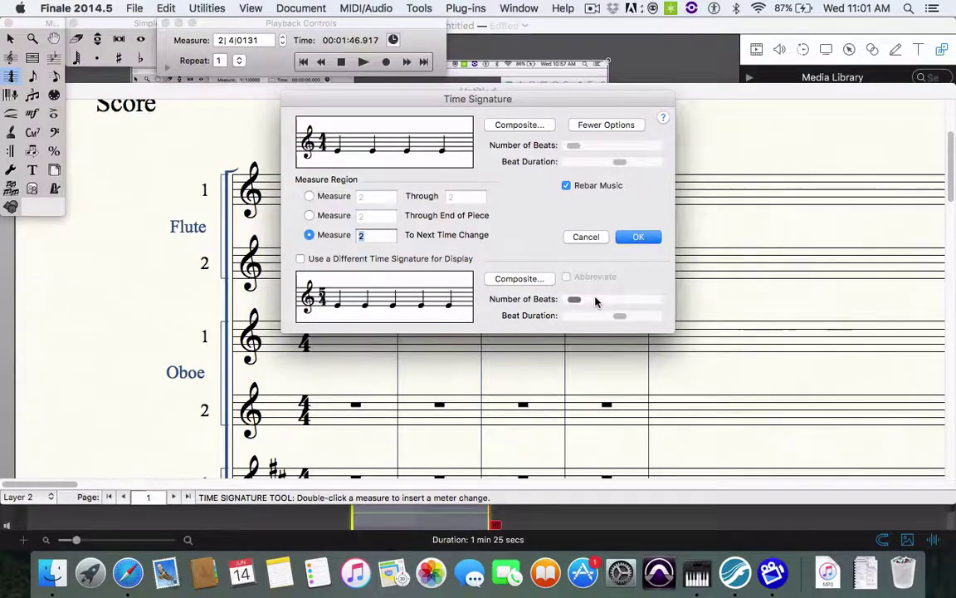
{"action": "left_click", "coordinate": [605, 302]}
{"action": "left_click", "coordinate": [606, 302]}
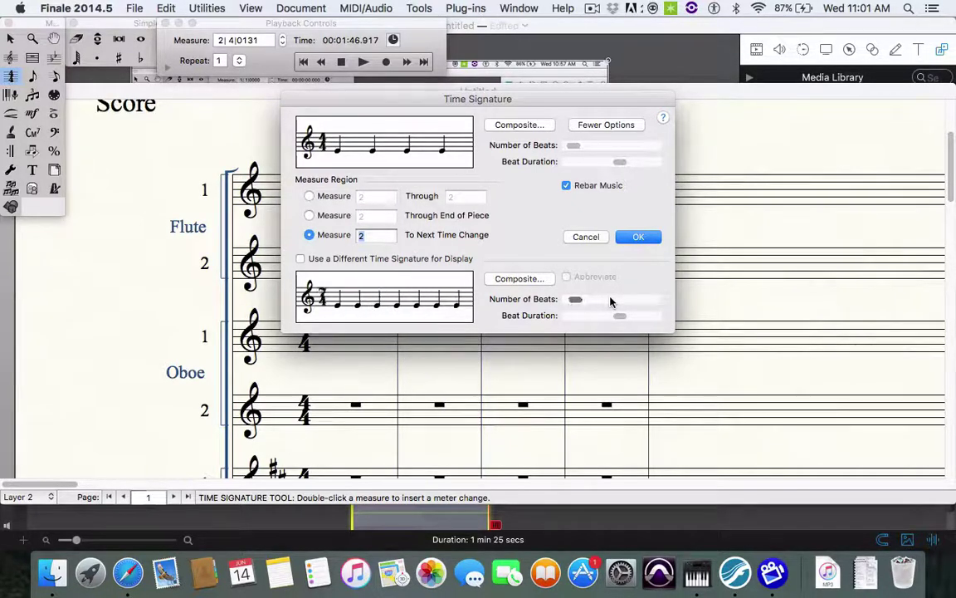
{"action": "left_click", "coordinate": [568, 300]}
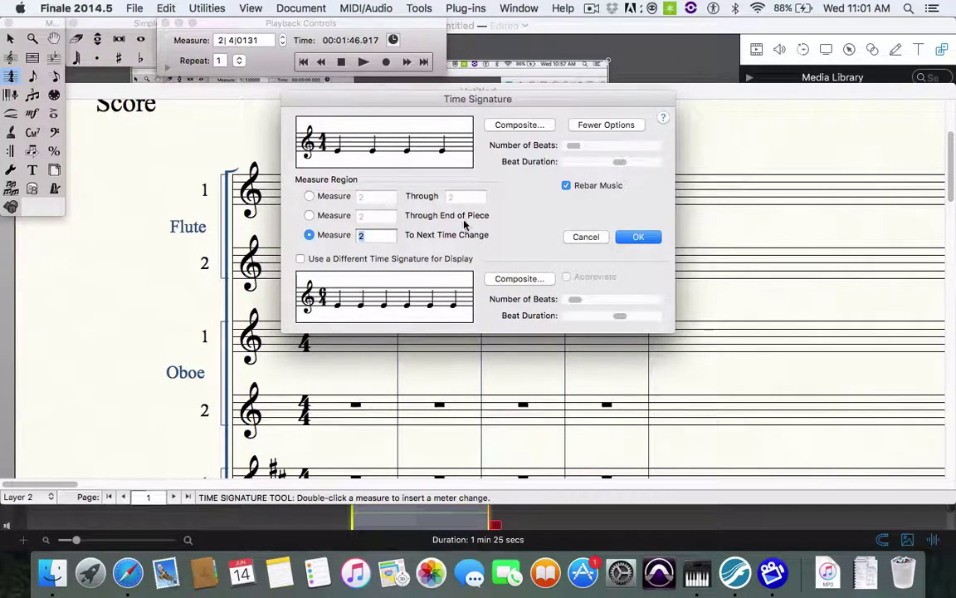
{"action": "left_click", "coordinate": [641, 237]}
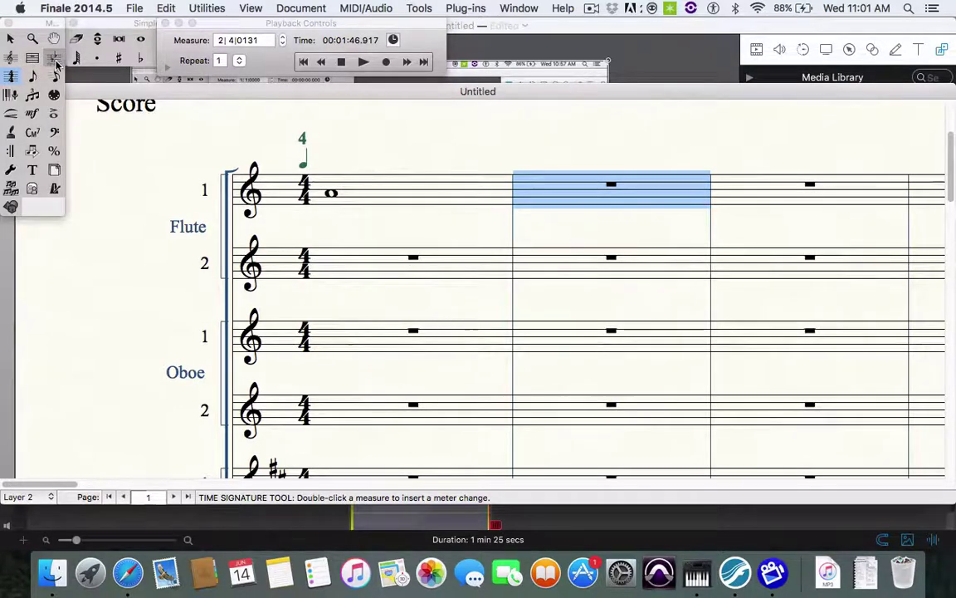
- Set measure 2 to 3/4 and place a new '3' over quarter-note beat-count mark above it
{"action": "double_click", "coordinate": [627, 190]}
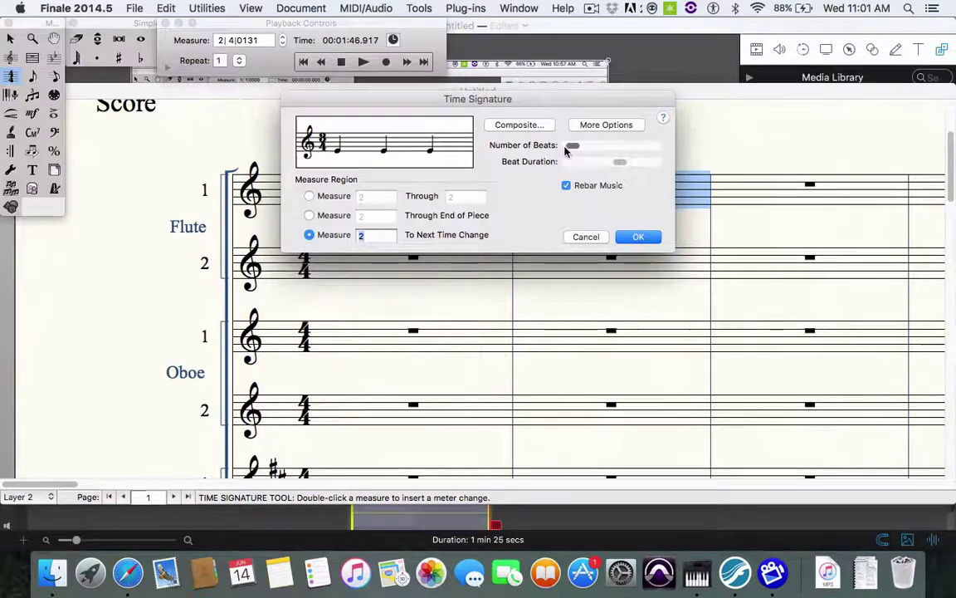
{"action": "left_click", "coordinate": [638, 237]}
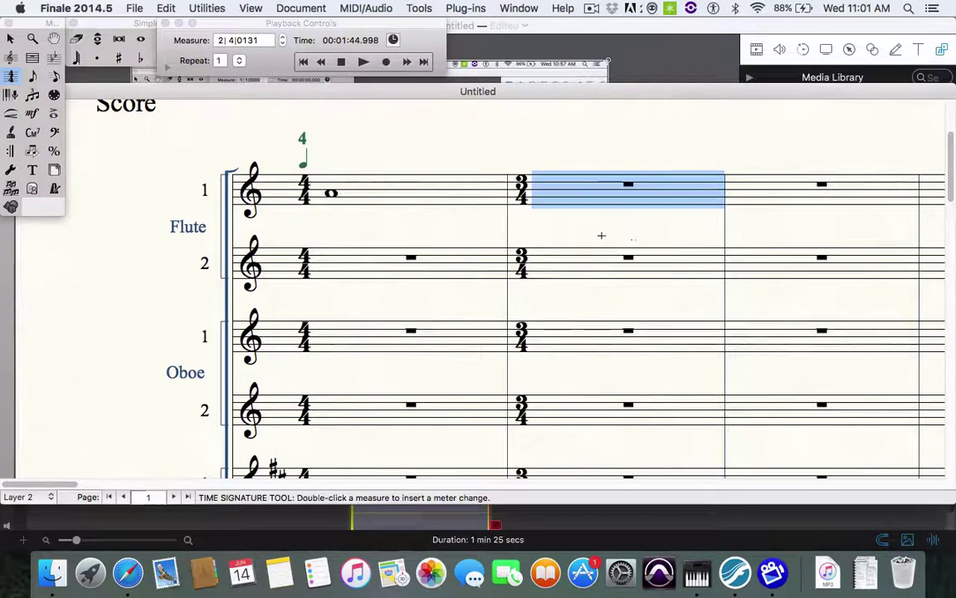
{"action": "left_click", "coordinate": [33, 114]}
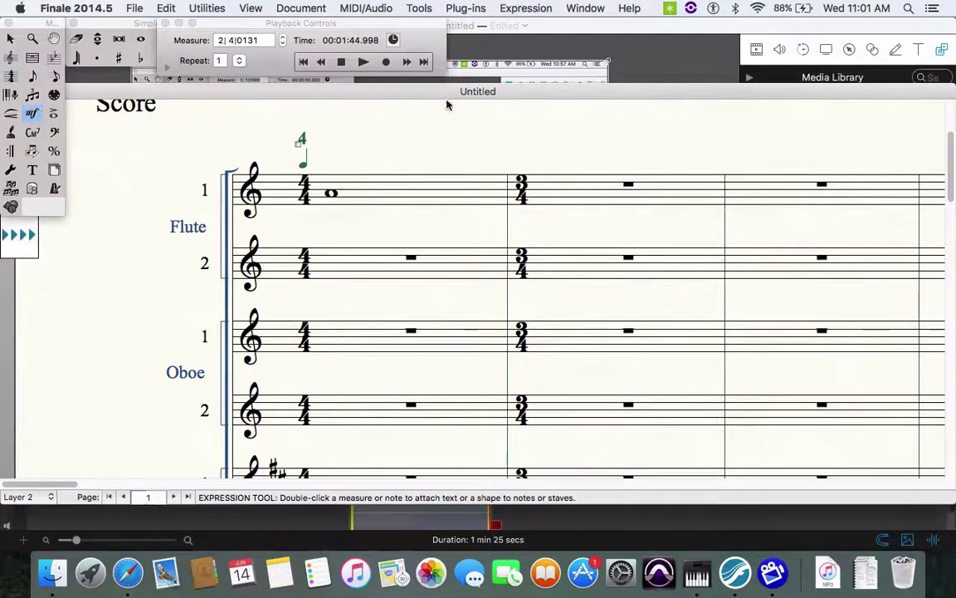
{"action": "double_click", "coordinate": [520, 162]}
{"action": "left_click", "coordinate": [421, 355]}
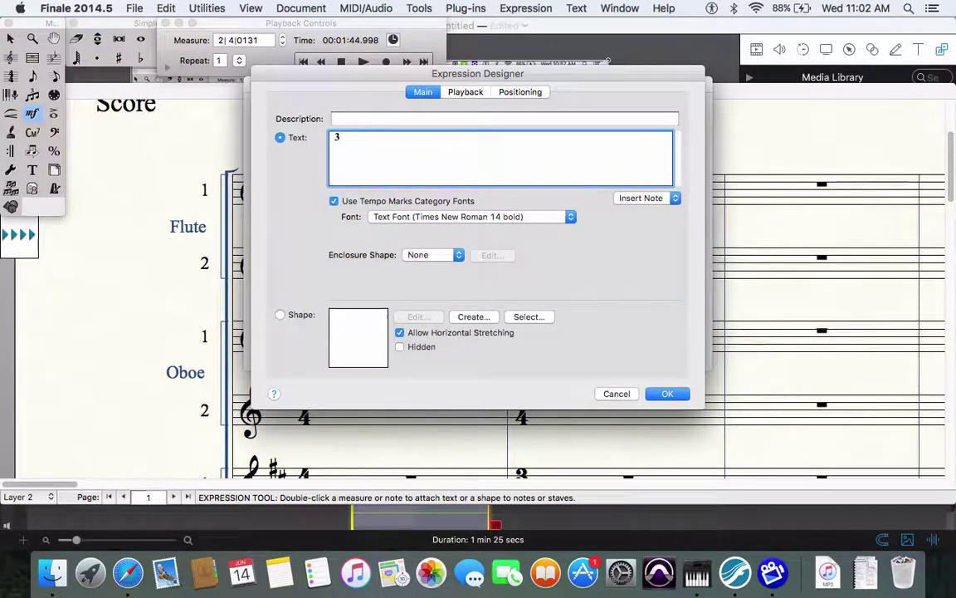
{"action": "left_click", "coordinate": [675, 197]}
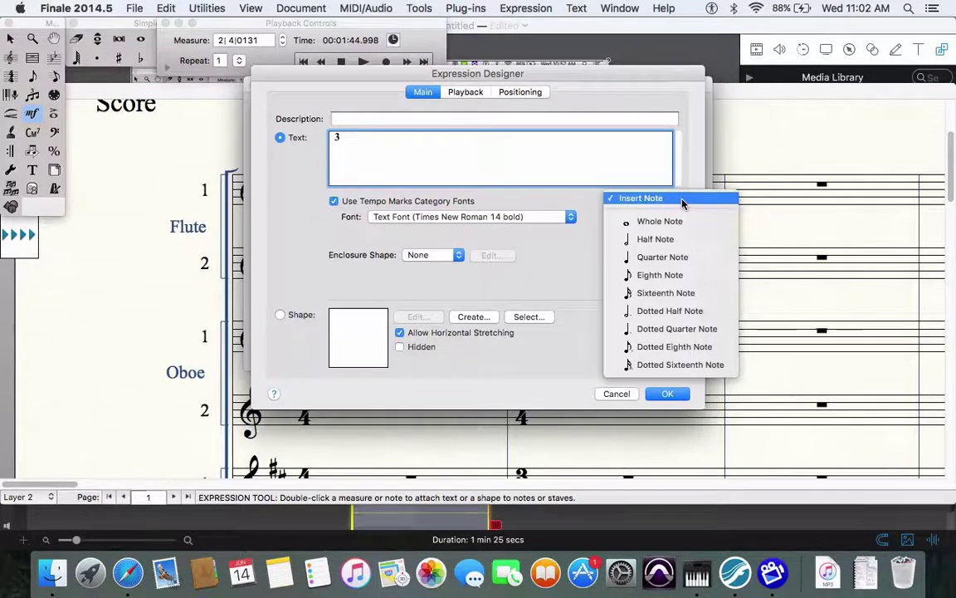
{"action": "left_click", "coordinate": [664, 259]}
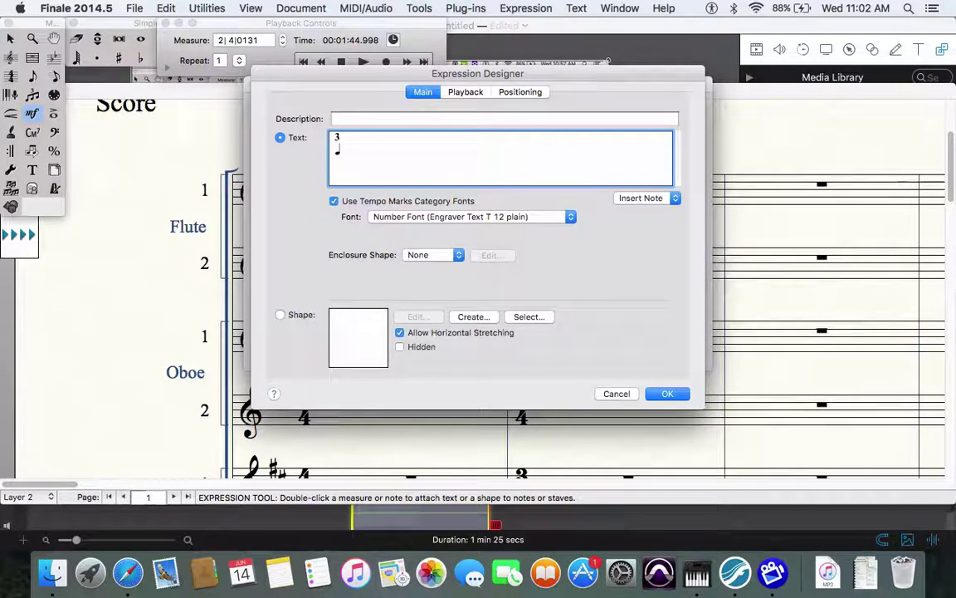
{"action": "left_click", "coordinate": [671, 395]}
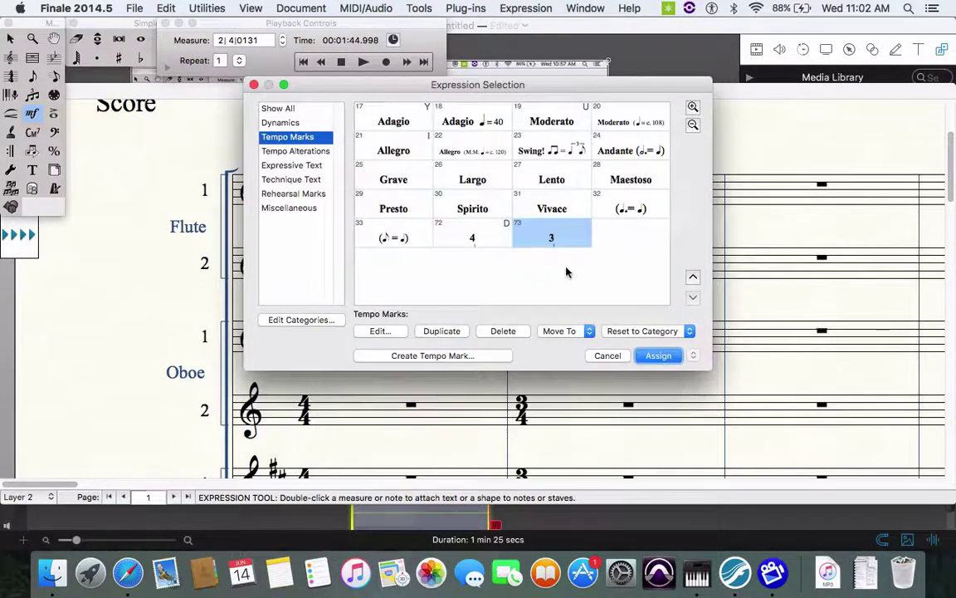
{"action": "double_click", "coordinate": [556, 239]}
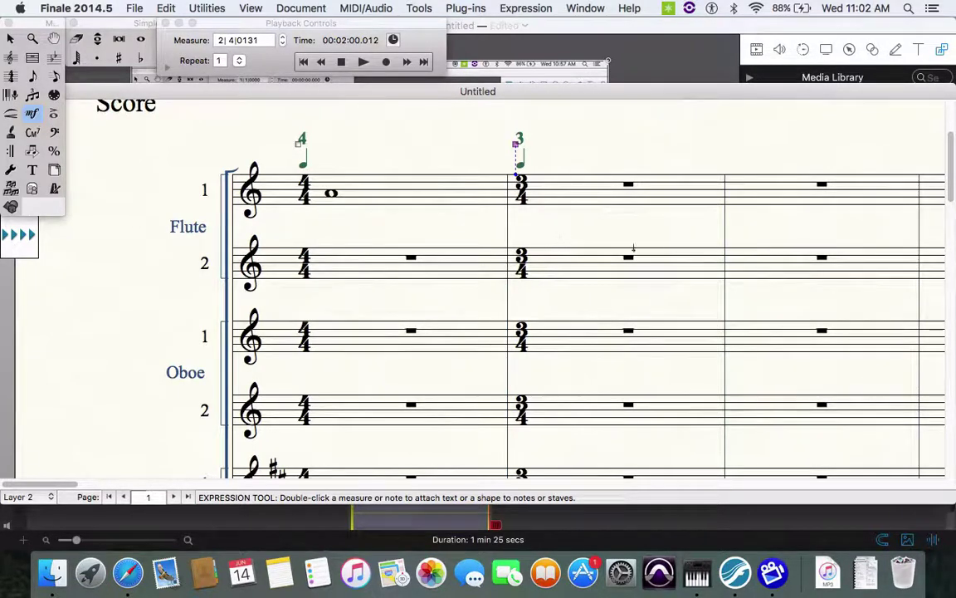
{"action": "double_click", "coordinate": [755, 191]}
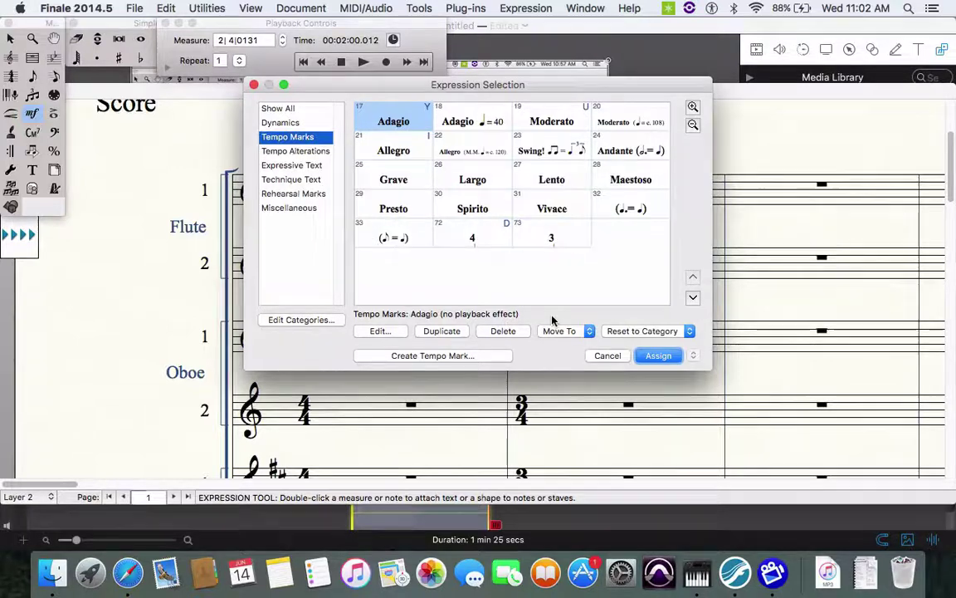
{"action": "left_click", "coordinate": [609, 359]}
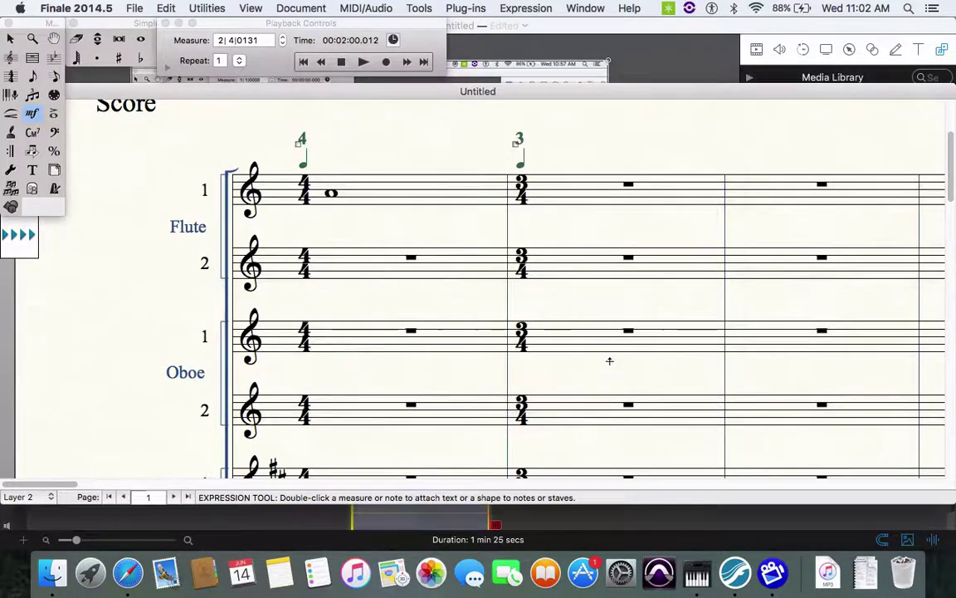
- Change measure 3's time signature to 2/4
{"action": "left_click", "coordinate": [12, 75]}
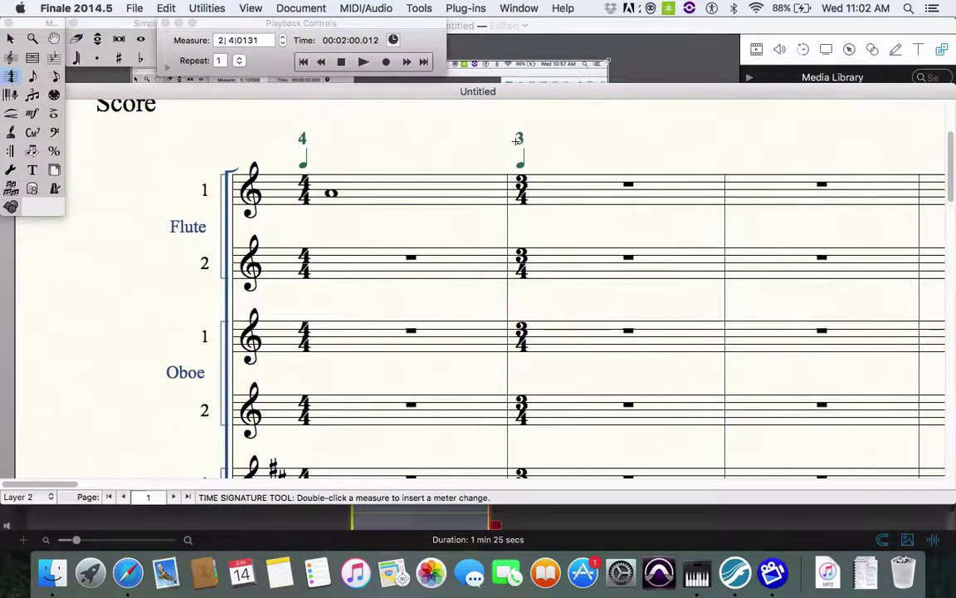
{"action": "left_click", "coordinate": [771, 191]}
{"action": "double_click", "coordinate": [770, 192]}
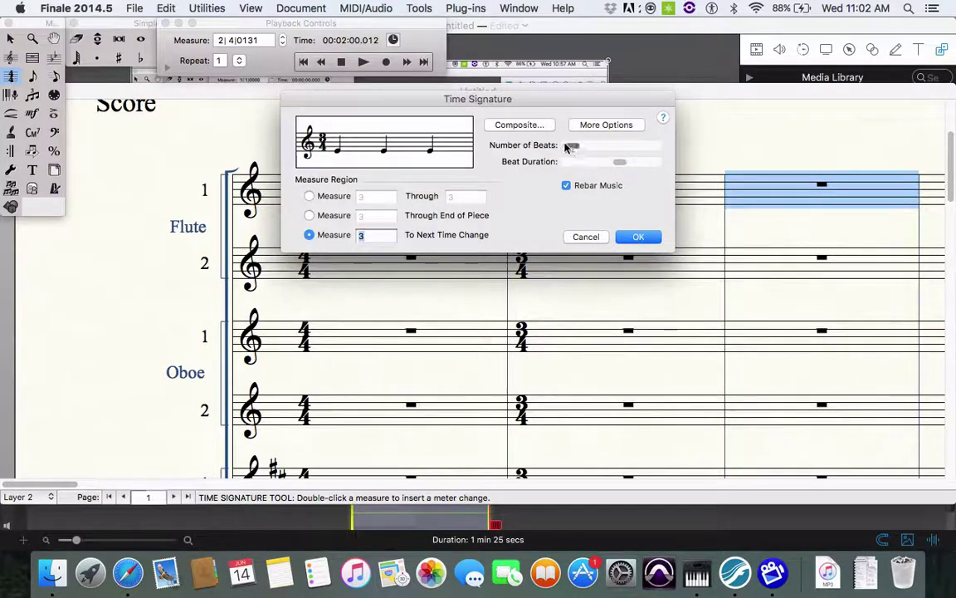
{"action": "left_click_drag", "start_coordinate": [563, 147], "coordinate": [565, 145]}
{"action": "left_click", "coordinate": [638, 236]}
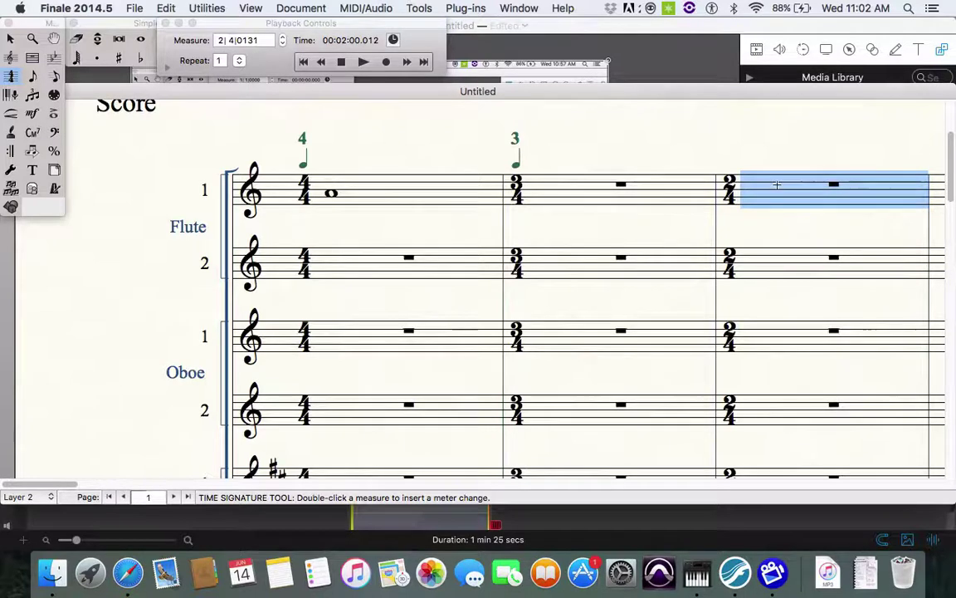
- Create a '2' over quarter-note beat-count mark and place it above measure 3
{"action": "left_click", "coordinate": [33, 115]}
{"action": "double_click", "coordinate": [779, 194]}
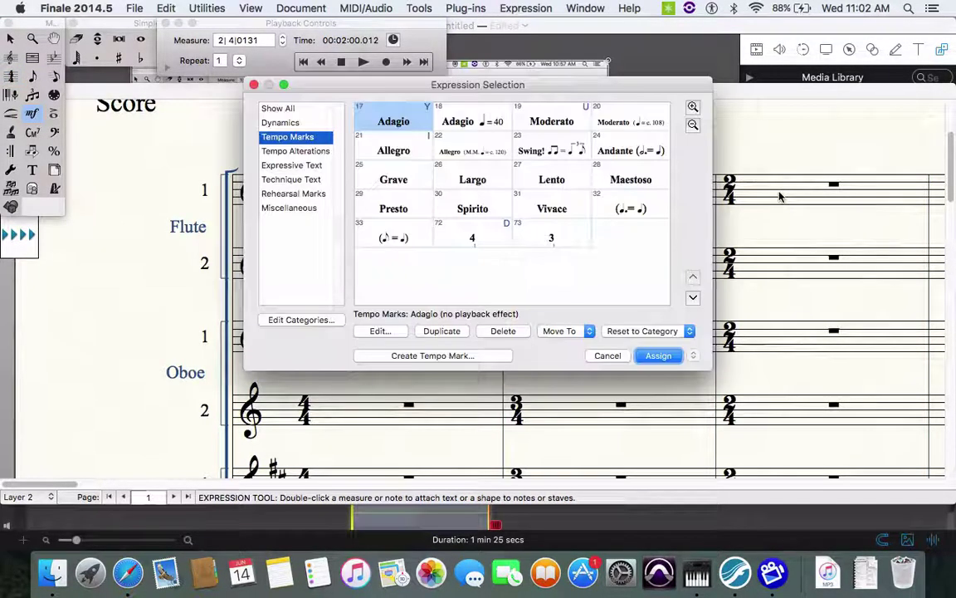
{"action": "left_click", "coordinate": [438, 357]}
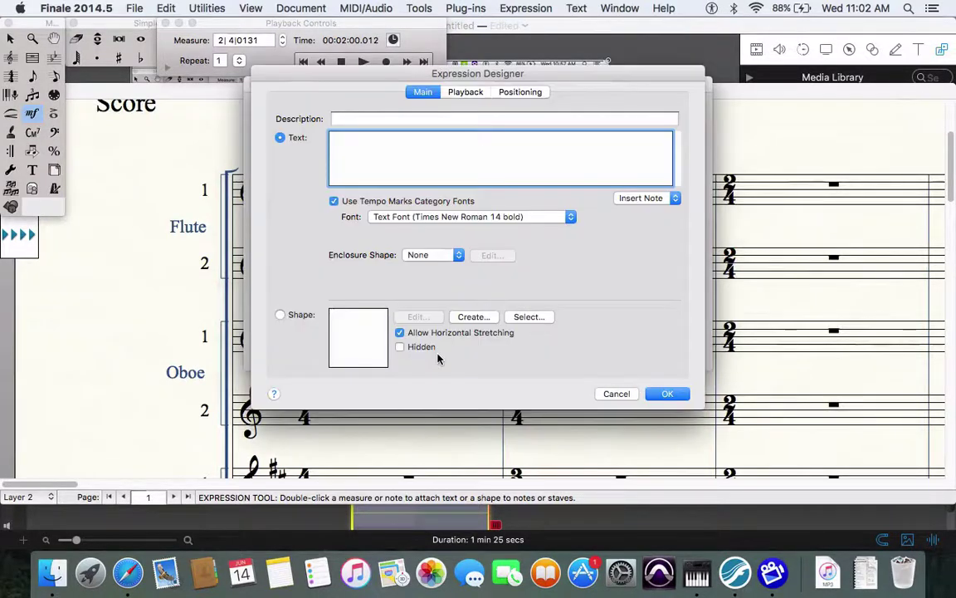
{"action": "type", "text": "2"}
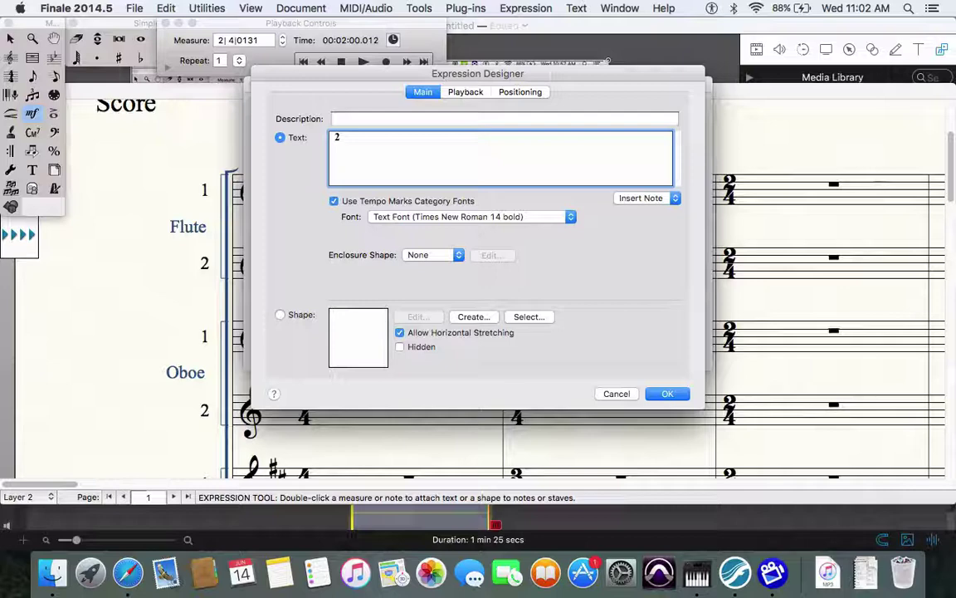
{"action": "left_click", "coordinate": [676, 200]}
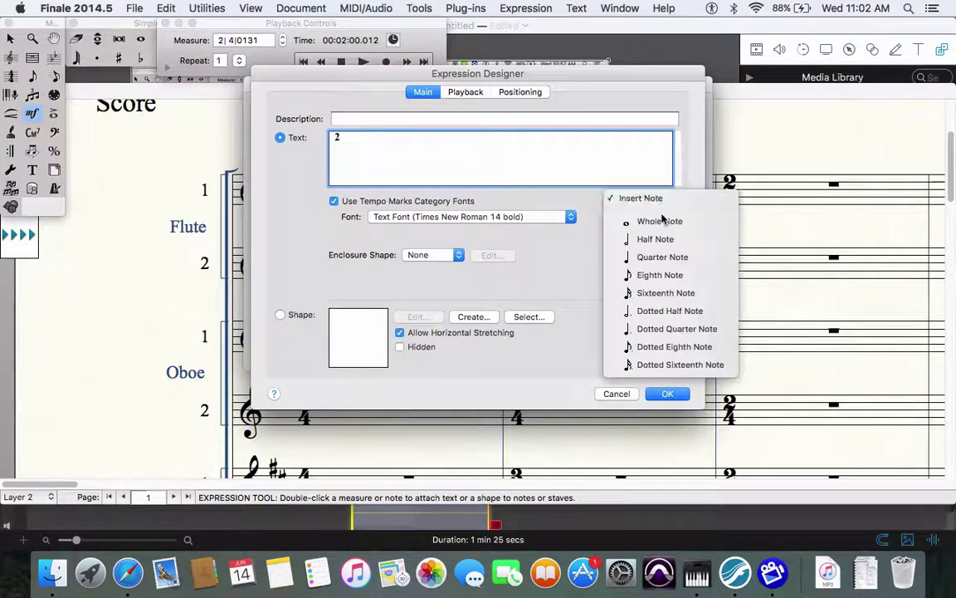
{"action": "left_click", "coordinate": [652, 256]}
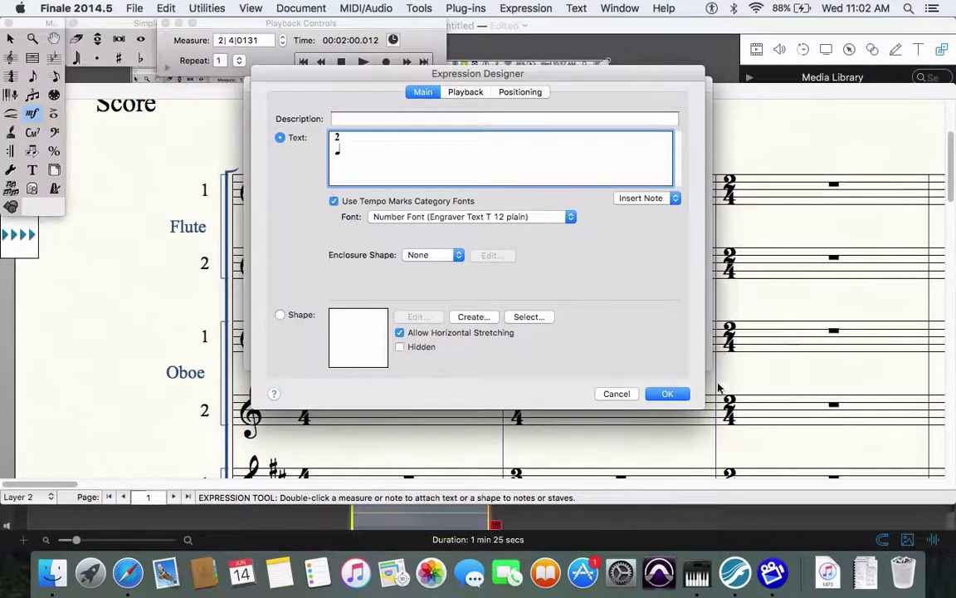
{"action": "left_click", "coordinate": [668, 393]}
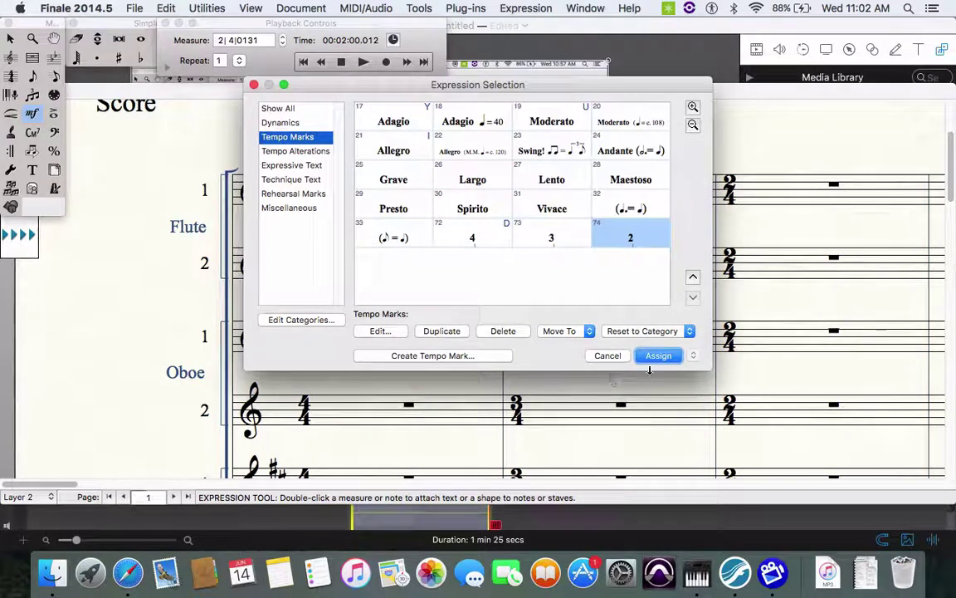
{"action": "left_click", "coordinate": [662, 355]}
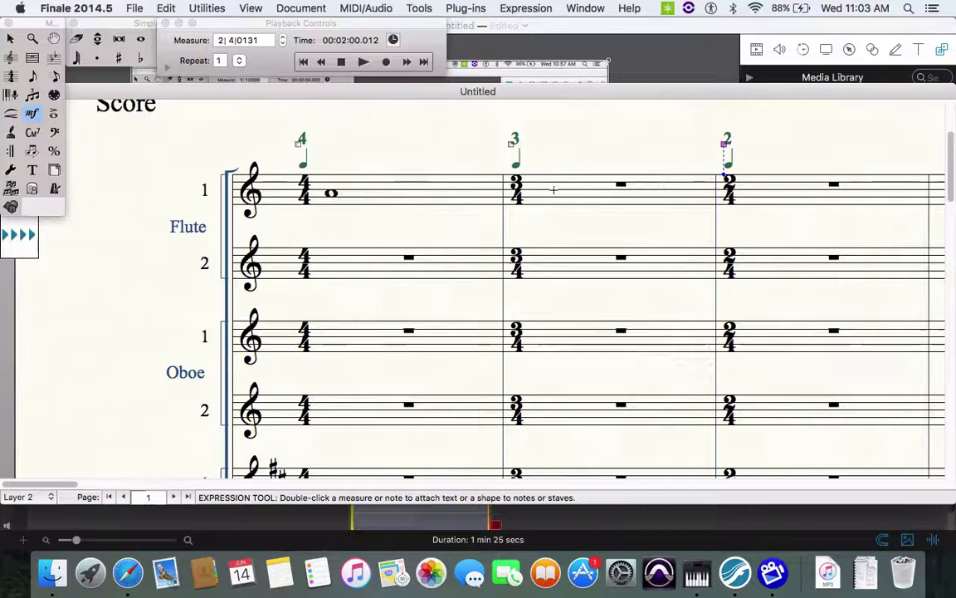
- Enter a dotted half note in Flute 1 measure 2 and a half note in measure 3
{"action": "left_click", "coordinate": [53, 77]}
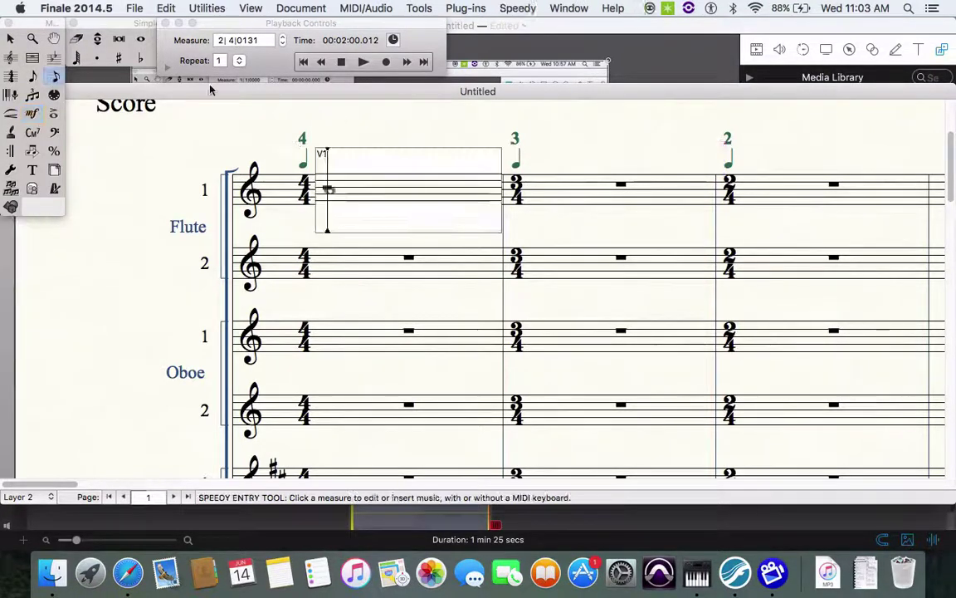
{"action": "left_click", "coordinate": [558, 198]}
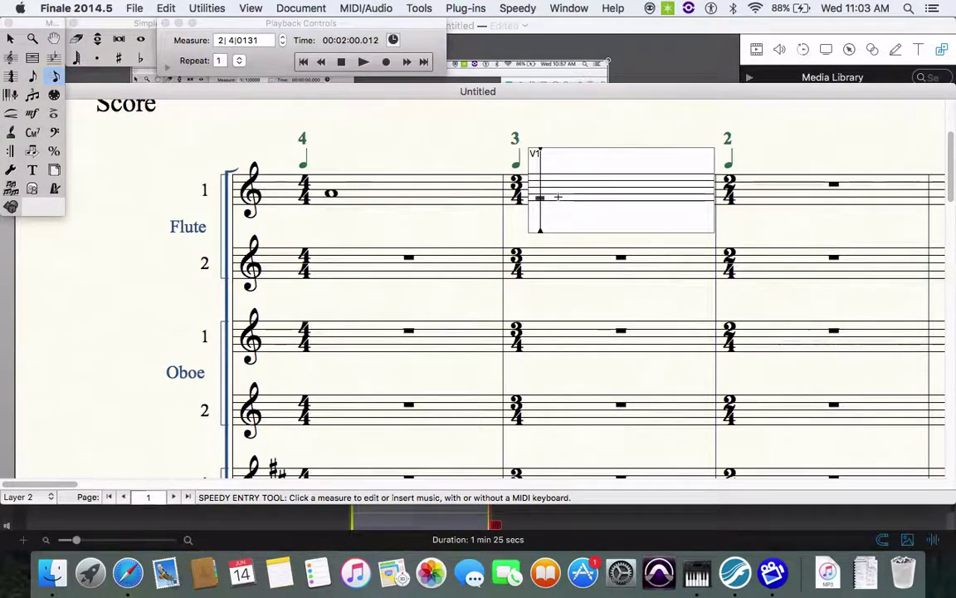
{"action": "key", "text": "6"}
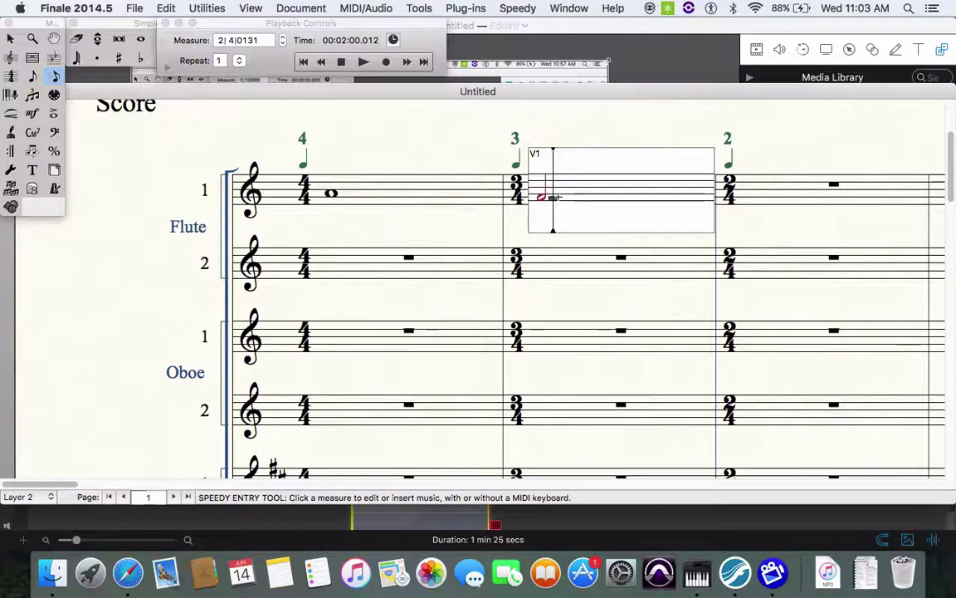
{"action": "key", "text": "period"}
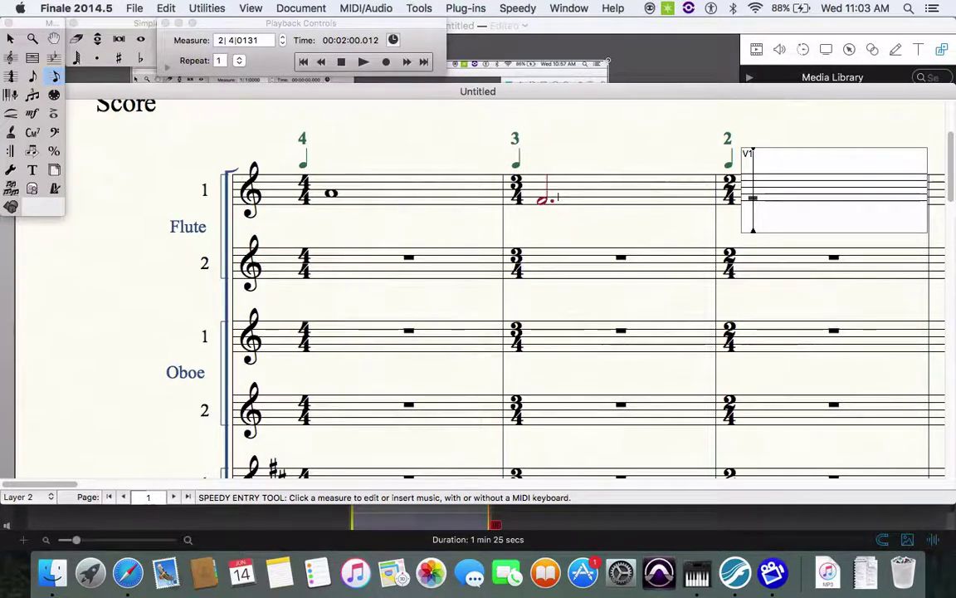
{"action": "key", "text": "6"}
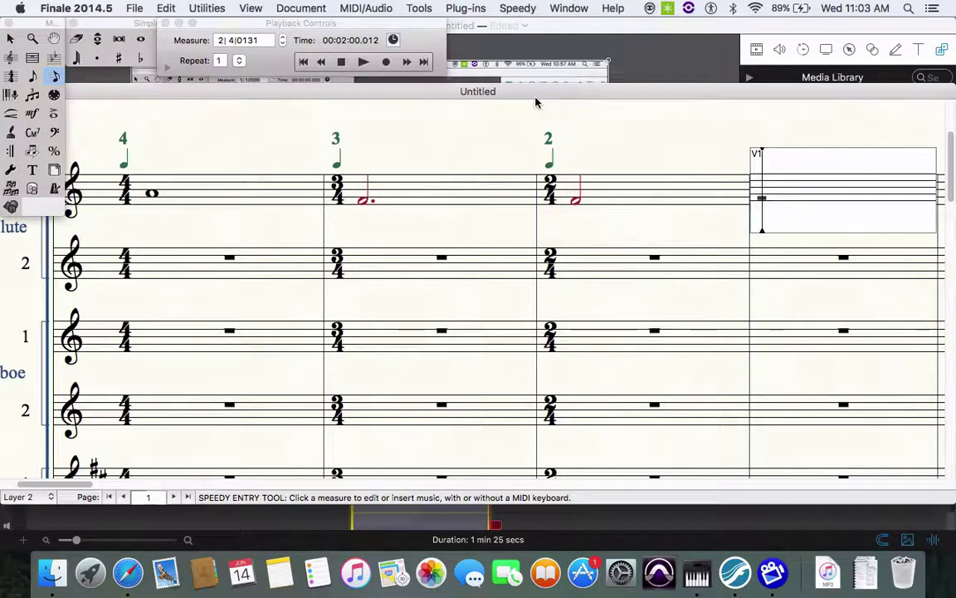
- Enter eighth, quarter and eighth rests in Flute 1 measure 4, deleting the extra notes
{"action": "key", "text": "4"}
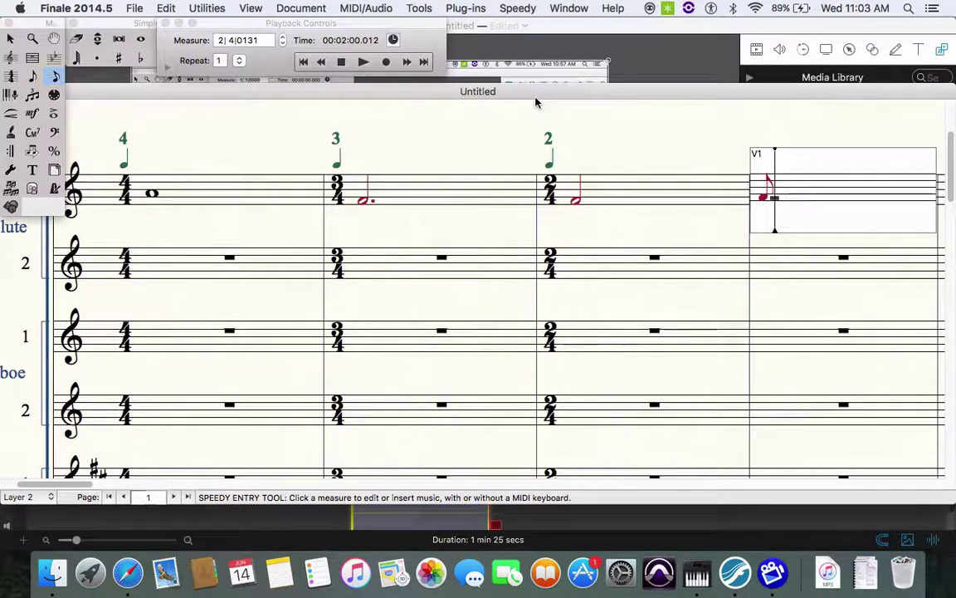
{"action": "key", "text": "BackSpace"}
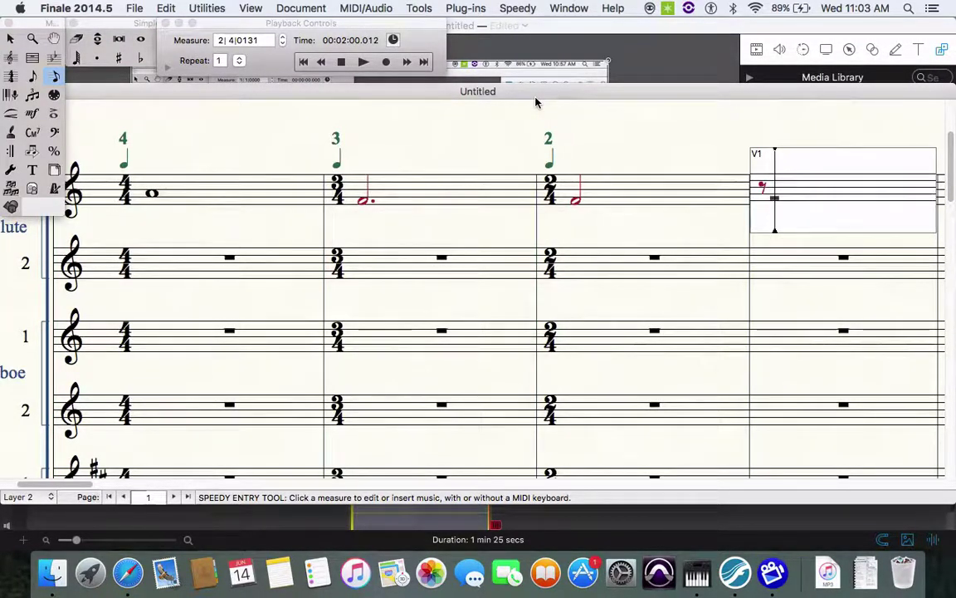
{"action": "key", "text": "5"}
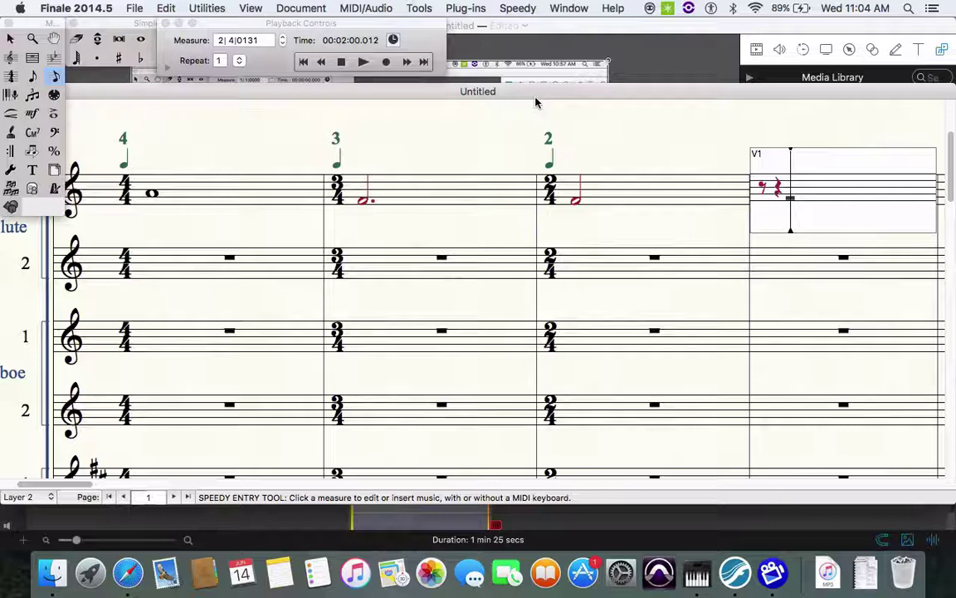
{"action": "key", "text": "Escape"}
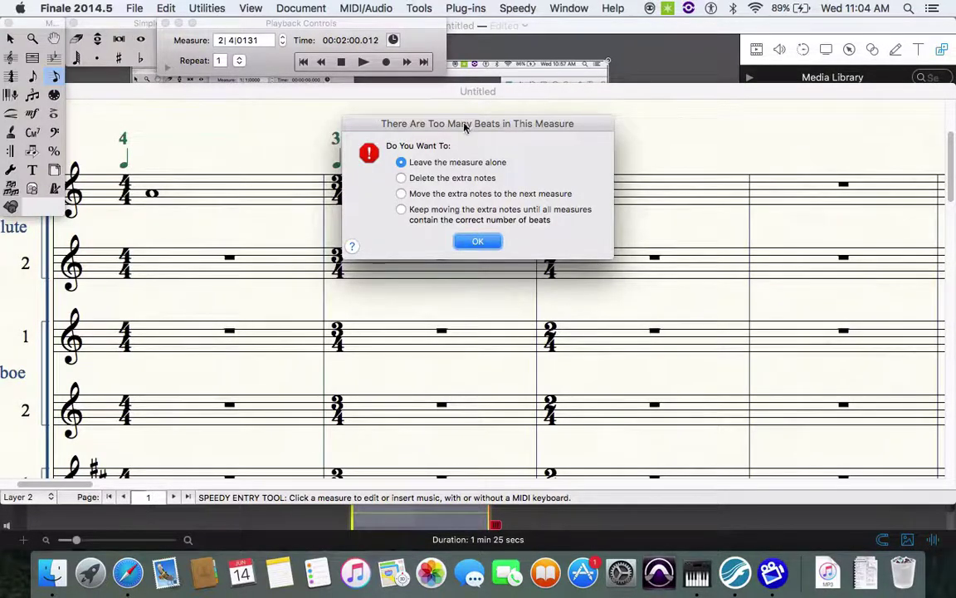
{"action": "left_click", "coordinate": [401, 178]}
{"action": "left_click", "coordinate": [479, 242]}
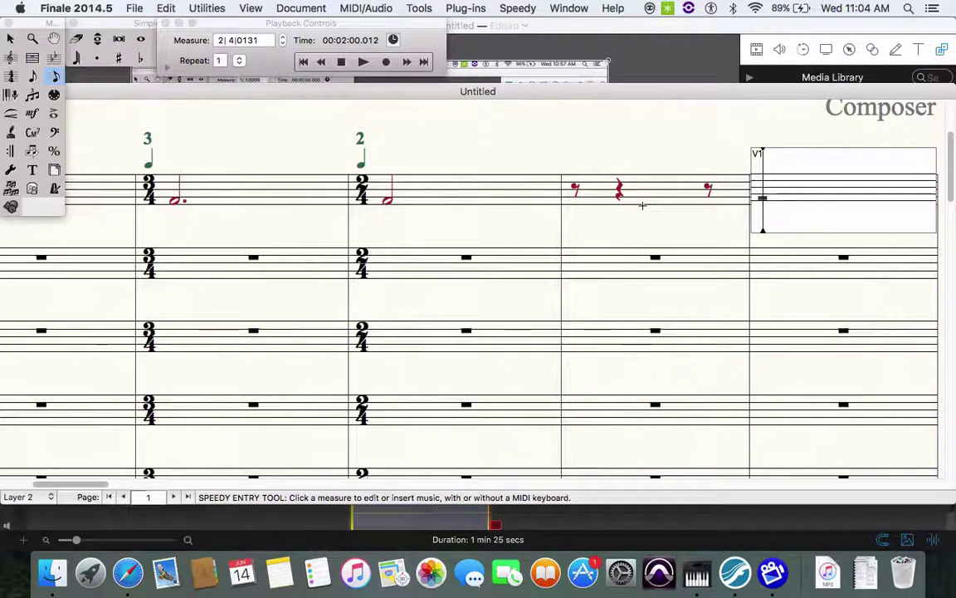
- Reset measure 6 on page 2 to 4 beats, making it 4/4 time
{"action": "key", "text": "Right"}
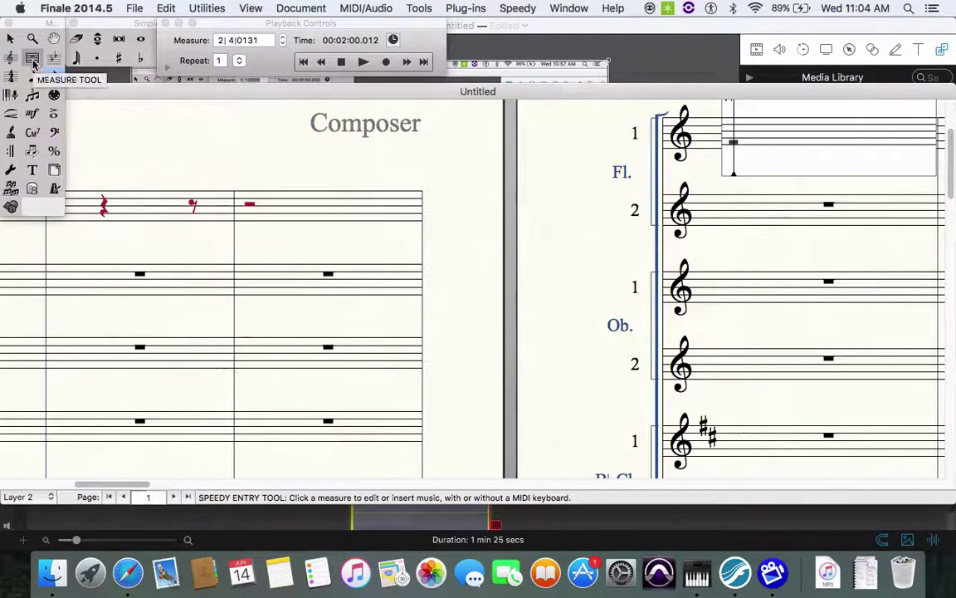
{"action": "left_click", "coordinate": [12, 78]}
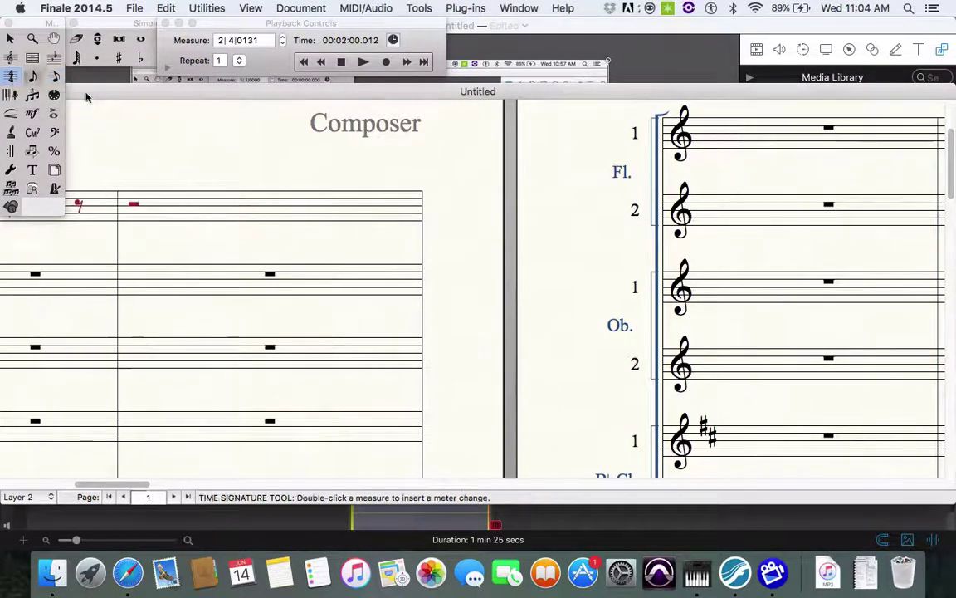
{"action": "left_click", "coordinate": [750, 131]}
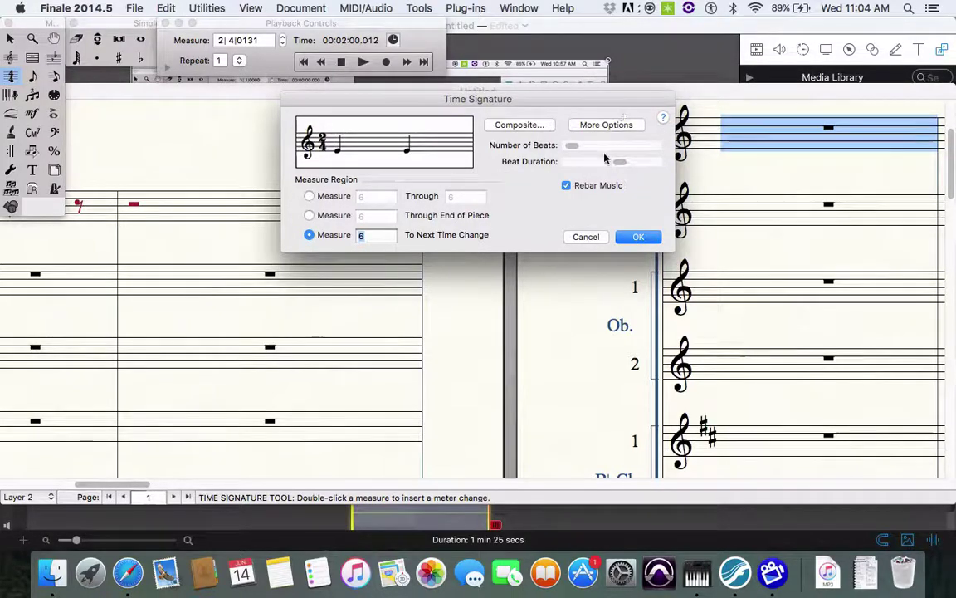
{"action": "left_click", "coordinate": [593, 146]}
{"action": "left_click", "coordinate": [594, 145]}
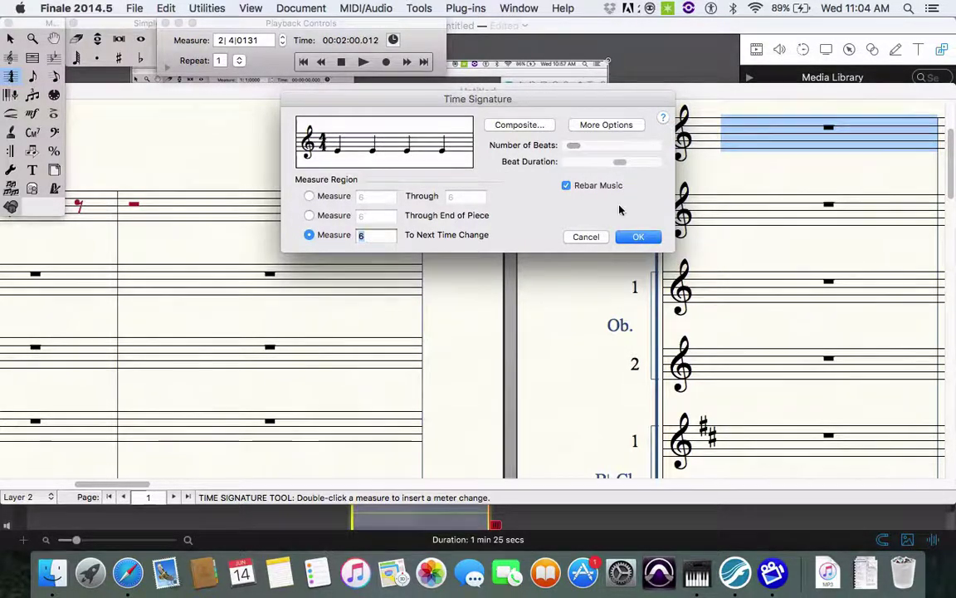
{"action": "left_click", "coordinate": [638, 237]}
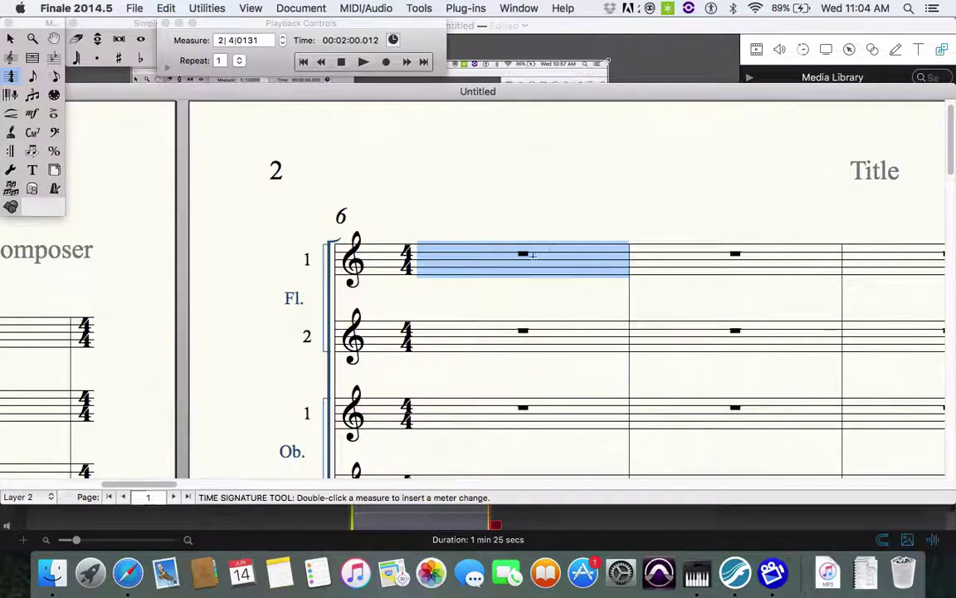
- Enter a whole rest in Flute 2's measure 6
{"action": "left_click", "coordinate": [507, 329]}
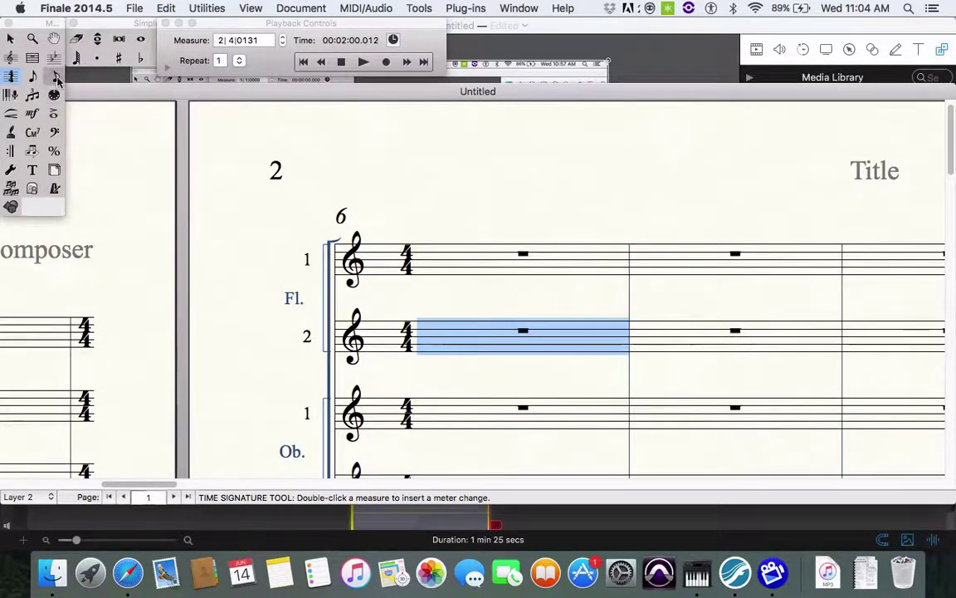
{"action": "left_click", "coordinate": [56, 76]}
{"action": "left_click", "coordinate": [459, 329]}
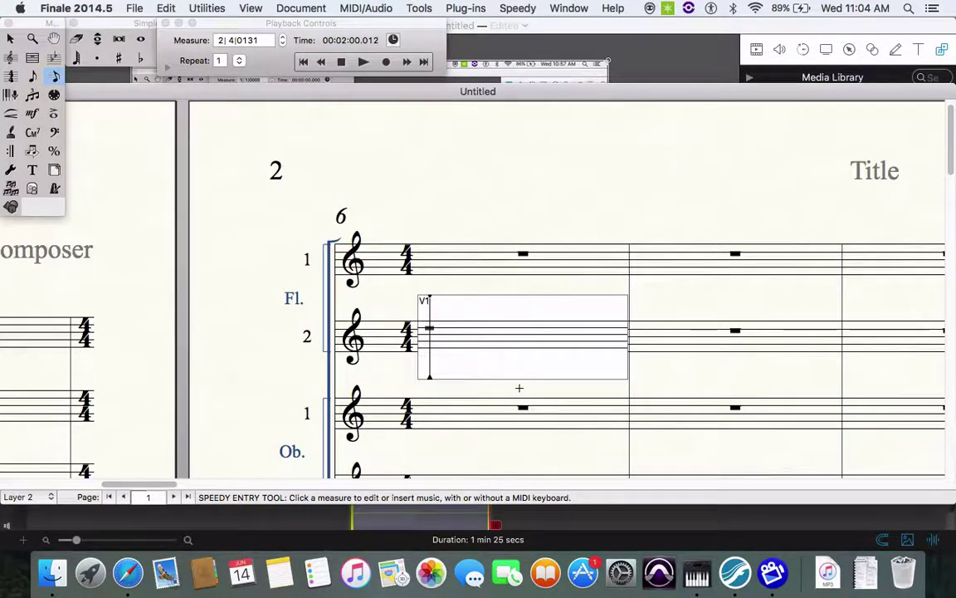
{"action": "key", "text": "7"}
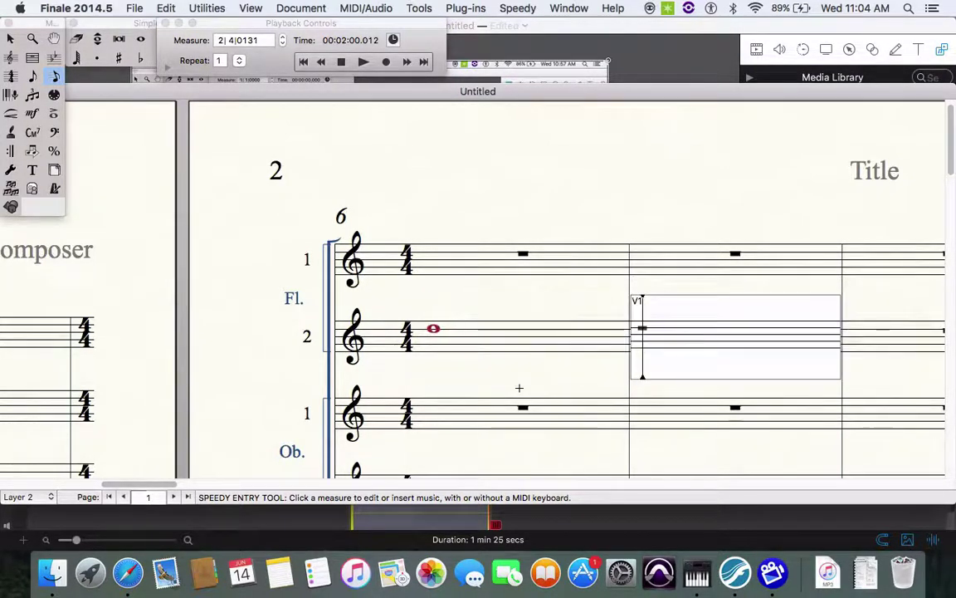
{"action": "key", "text": "BackSpace"}
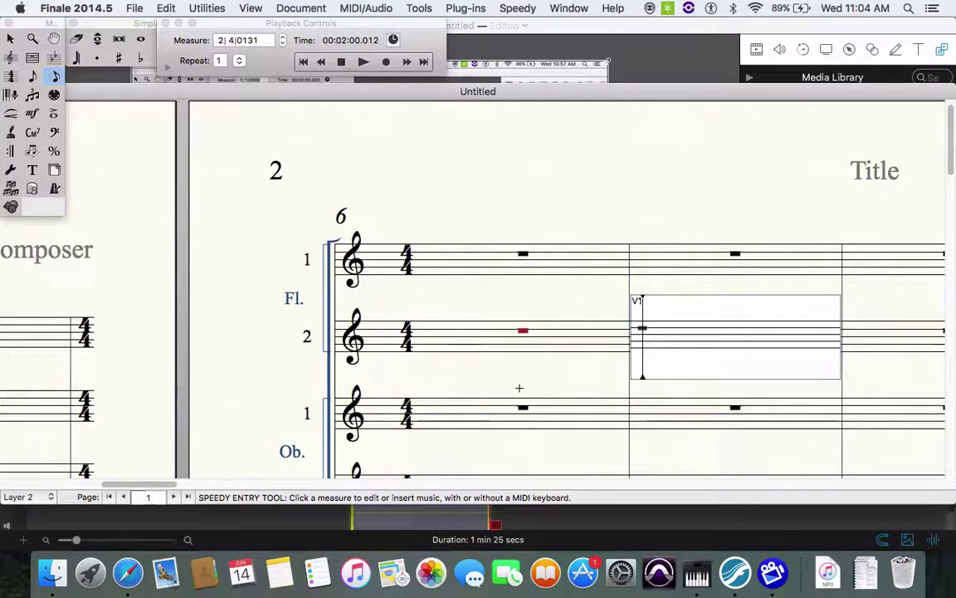
- Scroll around page 2 to check the new rest
{"action": "scroll", "coordinate": [489, 300], "scroll_direction": "left", "scroll_amount": 8}
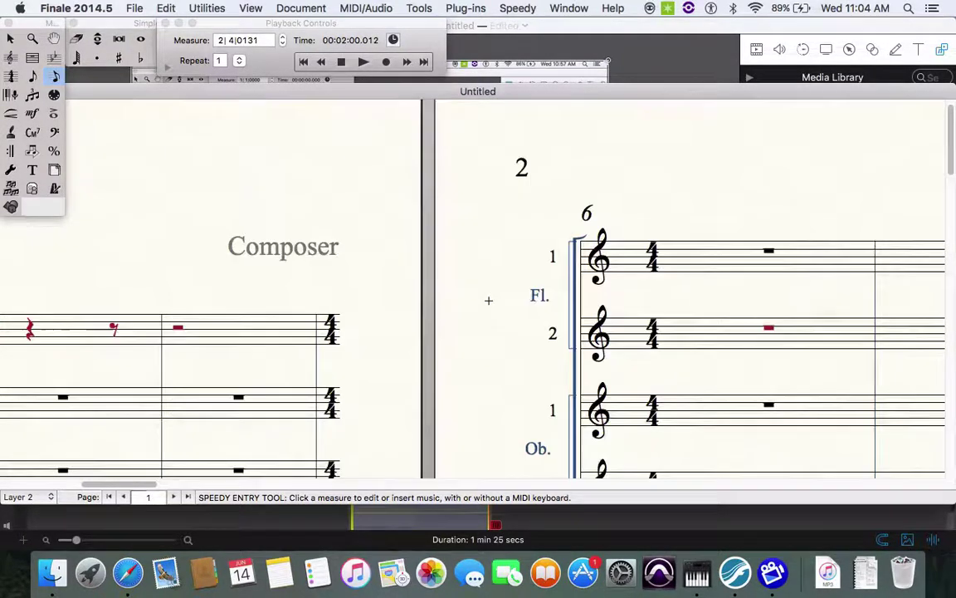
{"action": "scroll", "coordinate": [489, 300], "scroll_direction": "right", "scroll_amount": 3}
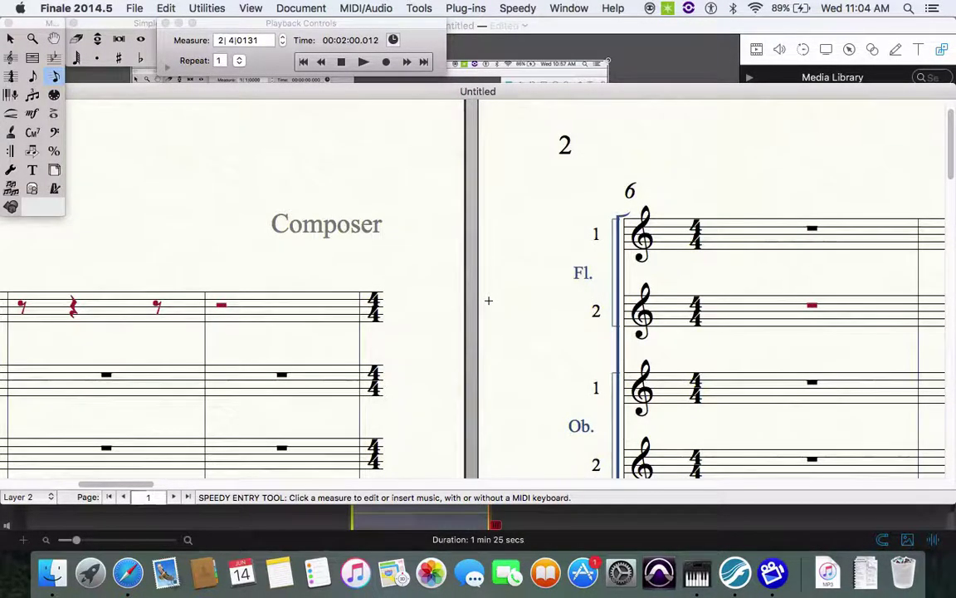
{"action": "scroll", "coordinate": [488, 300], "scroll_direction": "right", "scroll_amount": 5}
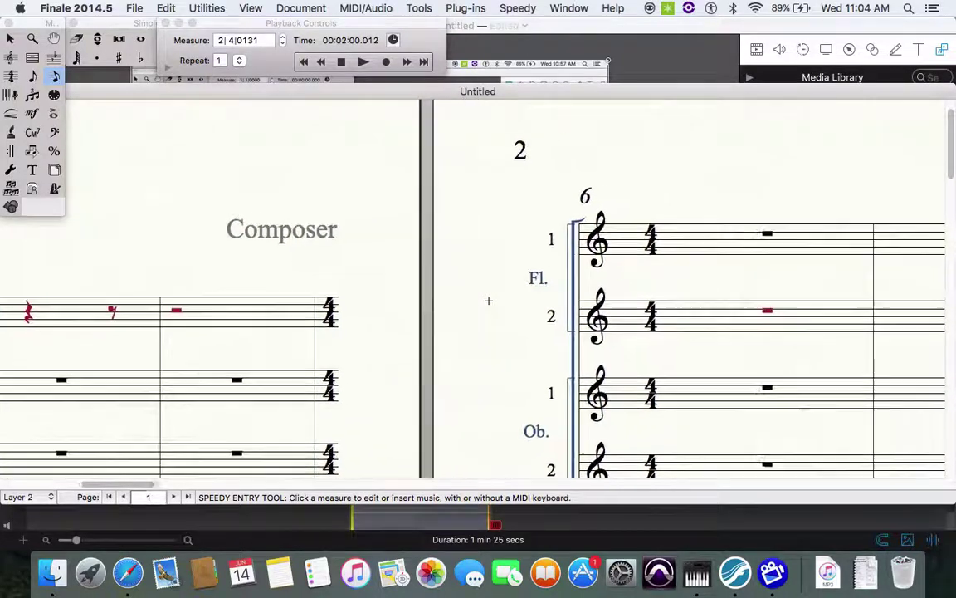
{"action": "scroll", "coordinate": [489, 300], "scroll_direction": "left", "scroll_amount": 1}
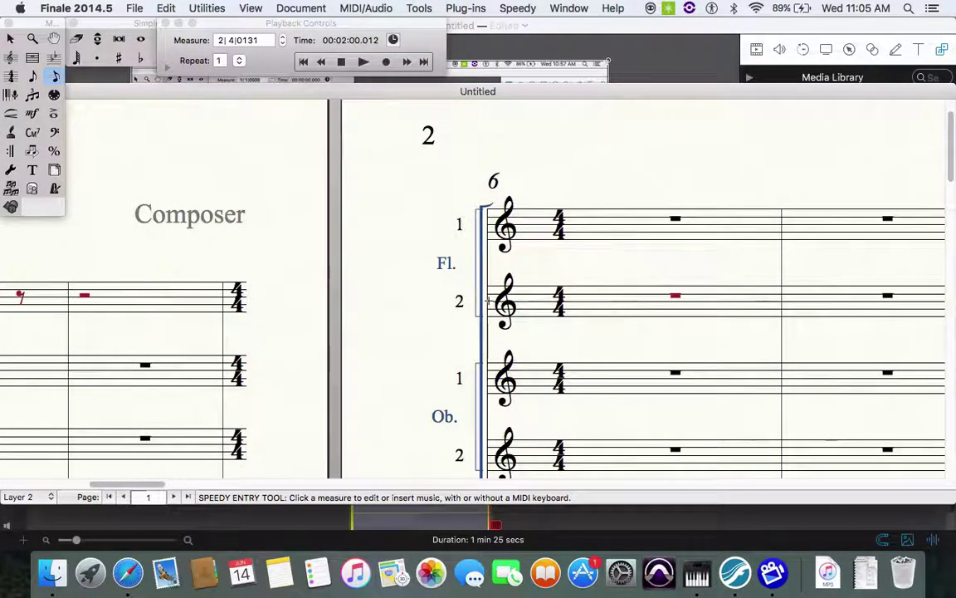
{"action": "scroll", "coordinate": [488, 300], "scroll_direction": "right", "scroll_amount": 8}
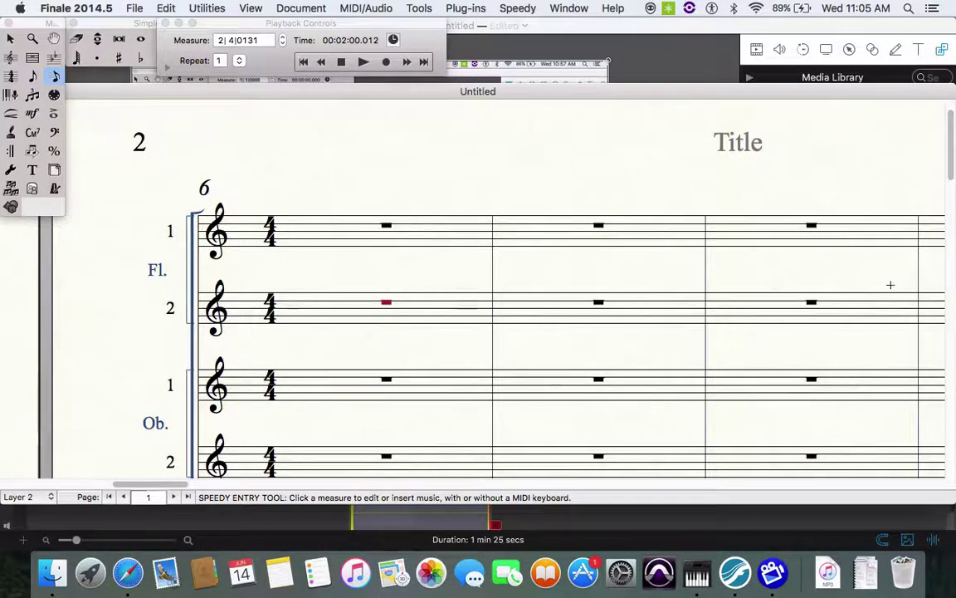
{"action": "scroll", "coordinate": [890, 285], "scroll_direction": "right", "scroll_amount": 5}
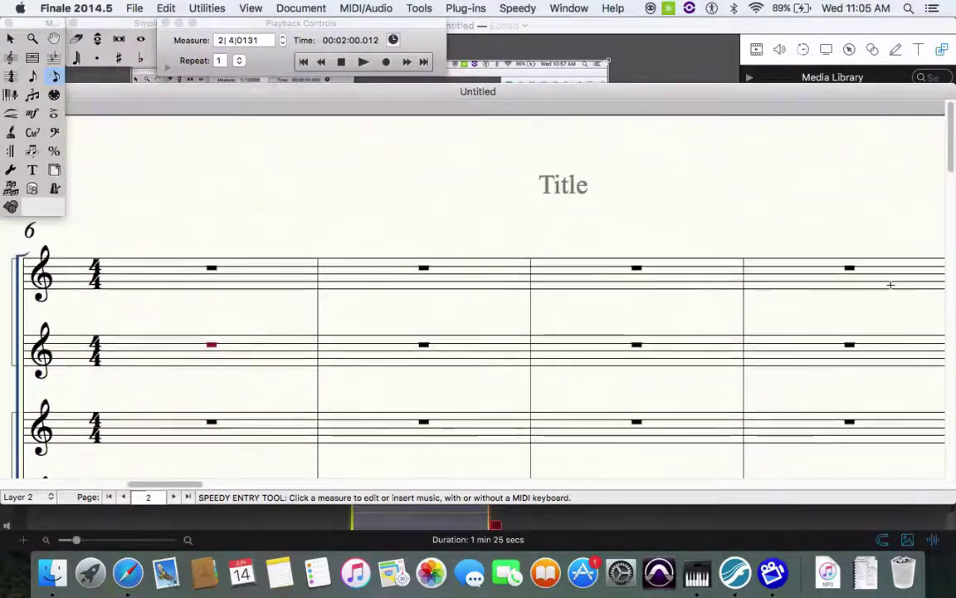
{"action": "scroll", "coordinate": [890, 285], "scroll_direction": "down", "scroll_amount": 3}
{"action": "scroll", "coordinate": [890, 285], "scroll_direction": "up", "scroll_amount": 3}
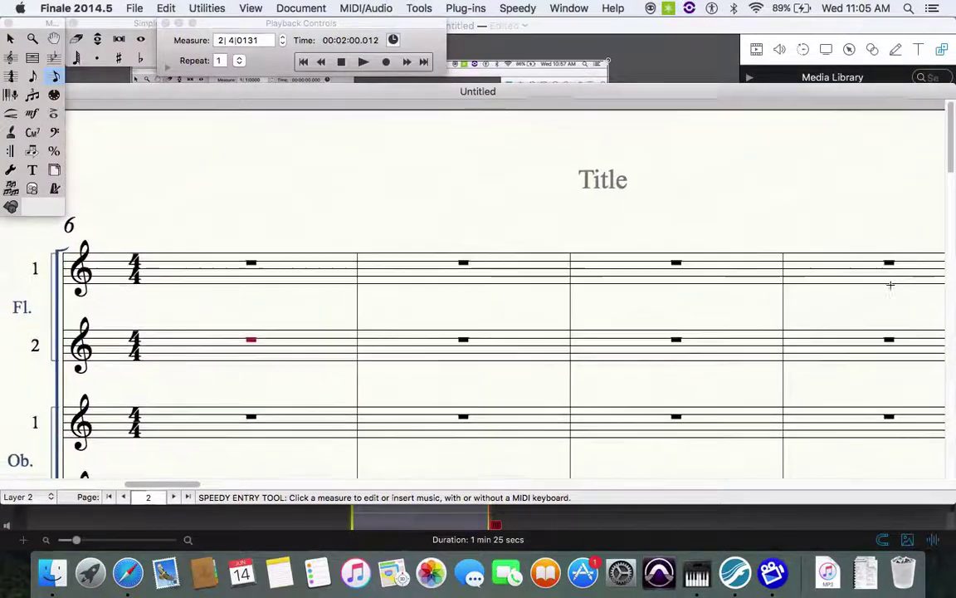
{"action": "scroll", "coordinate": [890, 285], "scroll_direction": "left", "scroll_amount": 2}
{"action": "scroll", "coordinate": [890, 285], "scroll_direction": "down", "scroll_amount": 1}
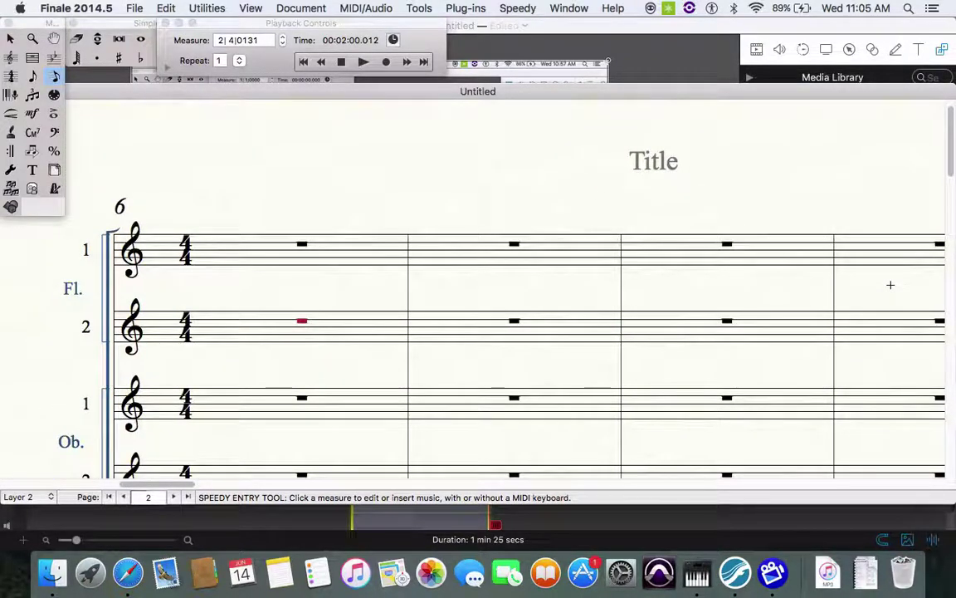
{"action": "scroll", "coordinate": [747, 286], "scroll_direction": "right", "scroll_amount": 1}
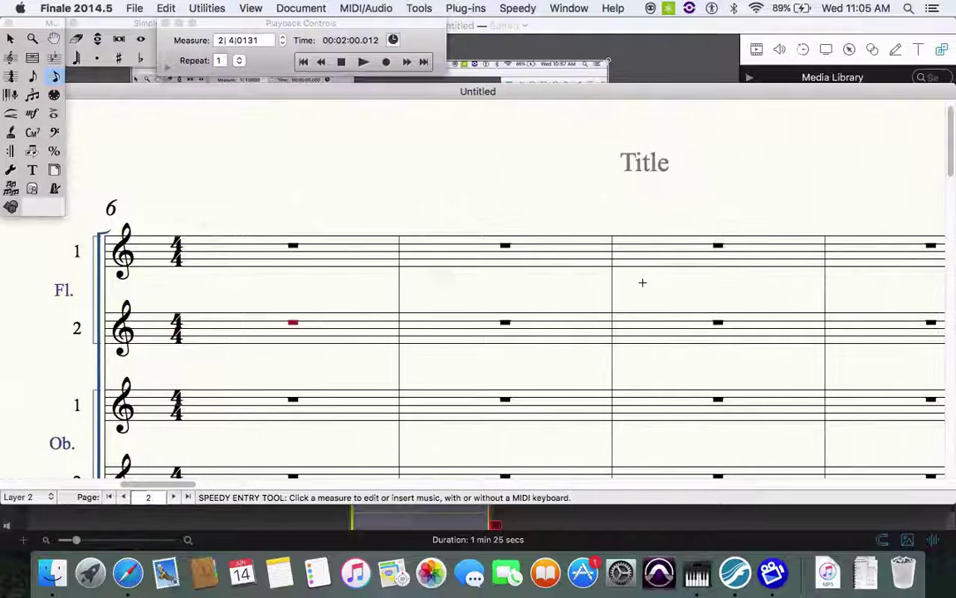
- Enter quarter rests in Flute 2 measure 7 and two half rests in measure 8
{"action": "left_click", "coordinate": [562, 322]}
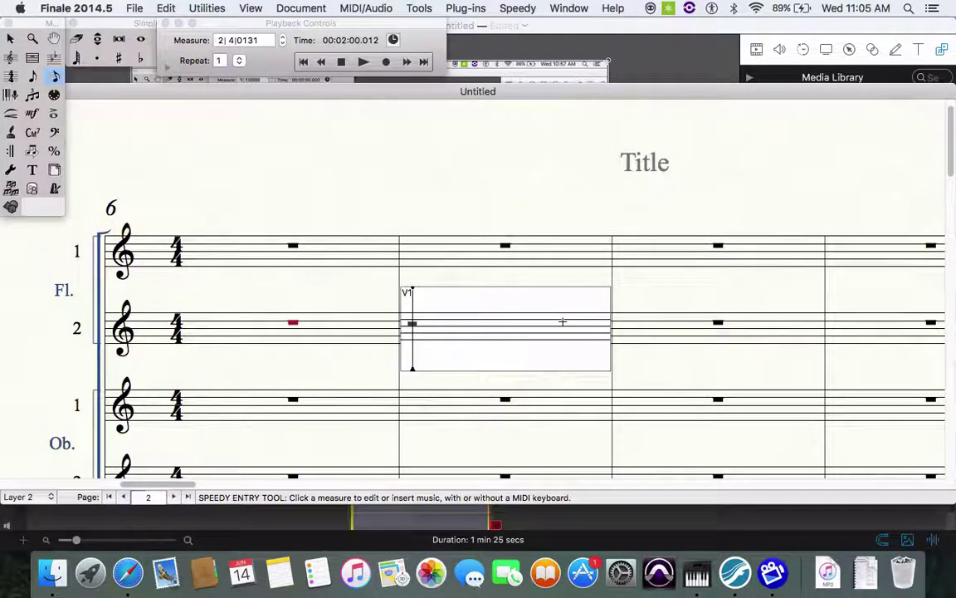
{"action": "key", "text": "5"}
{"action": "key", "text": "5"}
{"action": "key", "text": "4"}
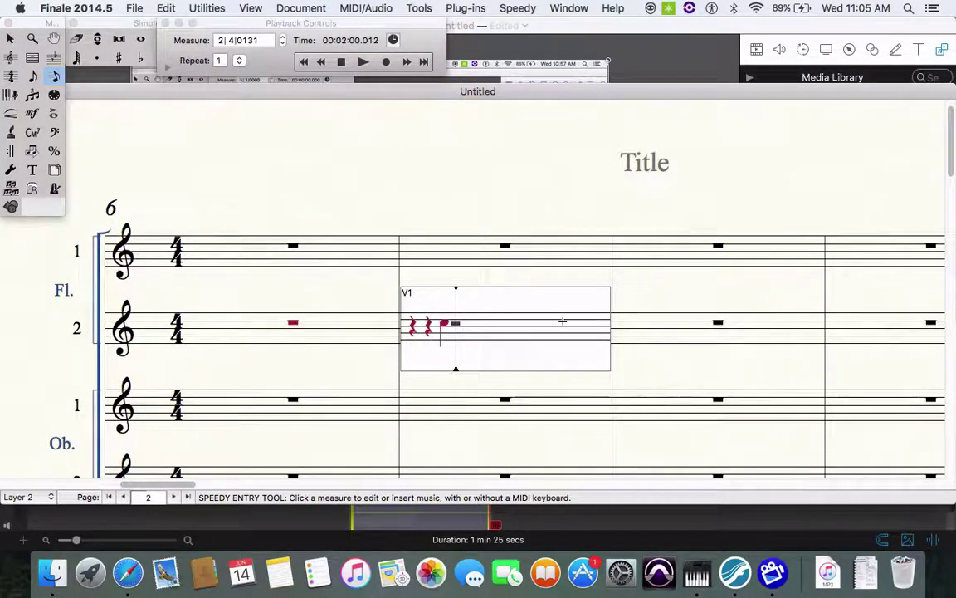
{"action": "key", "text": "5"}
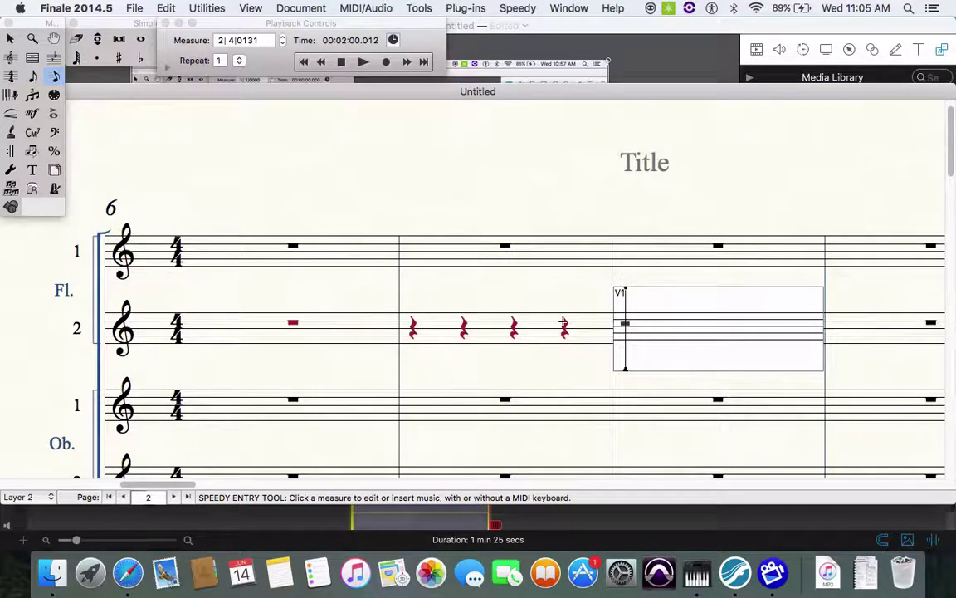
{"action": "key", "text": "6"}
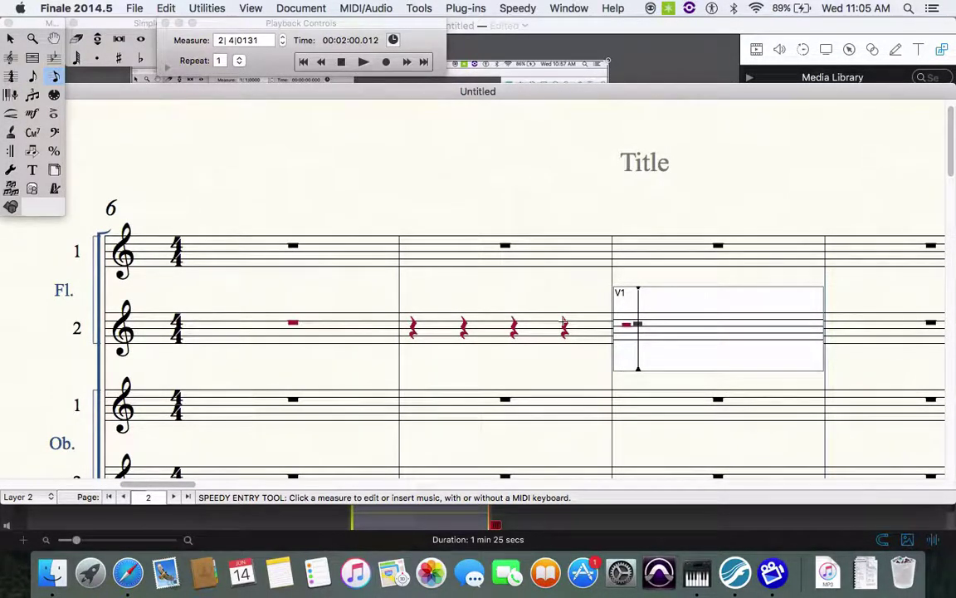
{"action": "key", "text": "6"}
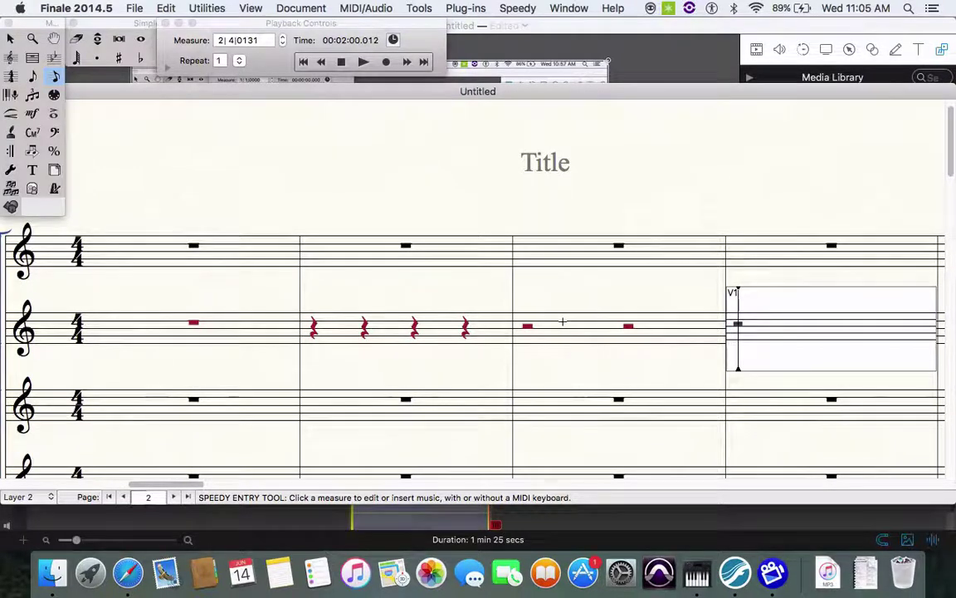
- Enter quarter, half, quarter rests in measure 9, deleting the stray eighth note
{"action": "key", "text": "5"}
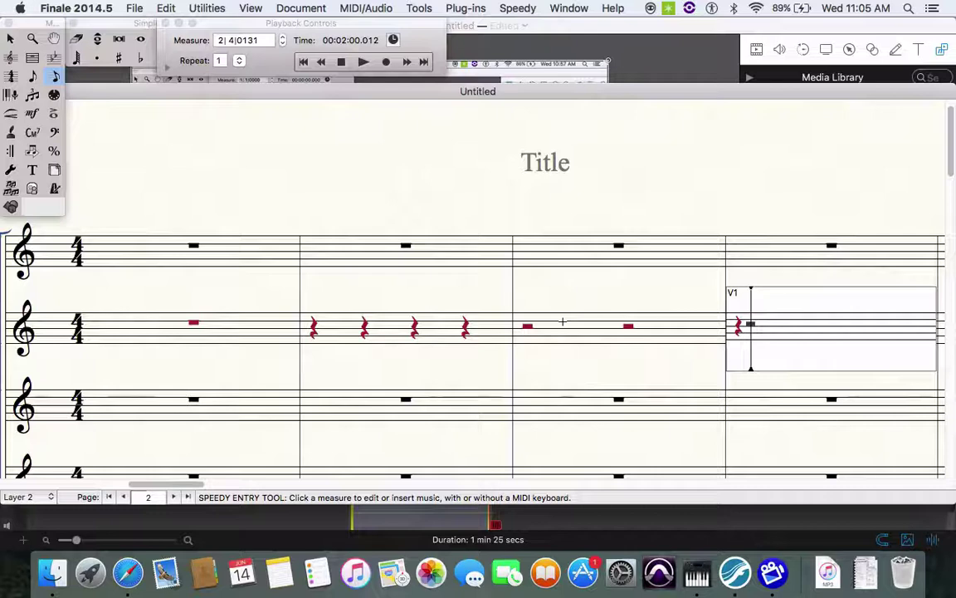
{"action": "key", "text": "6"}
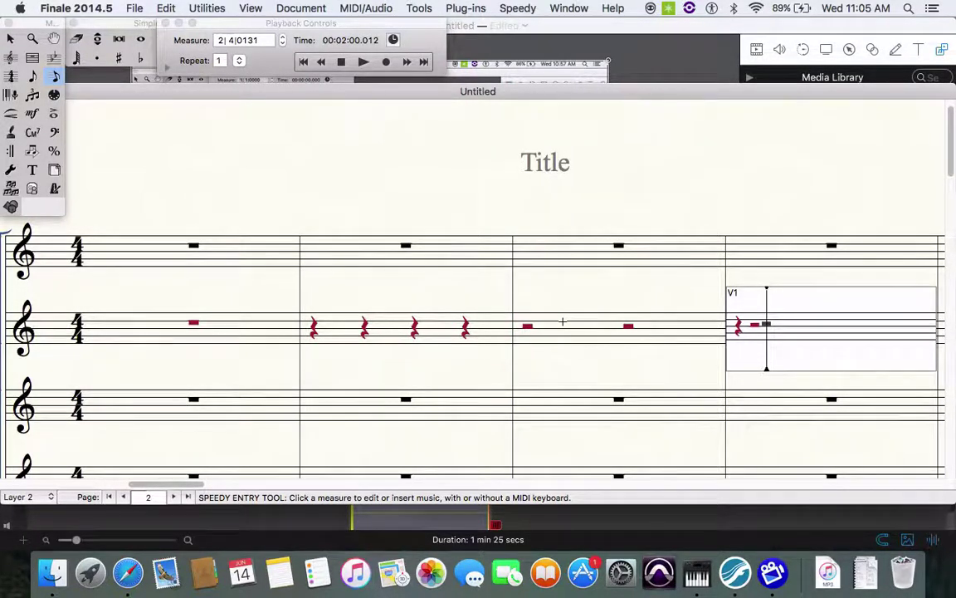
{"action": "key", "text": "4"}
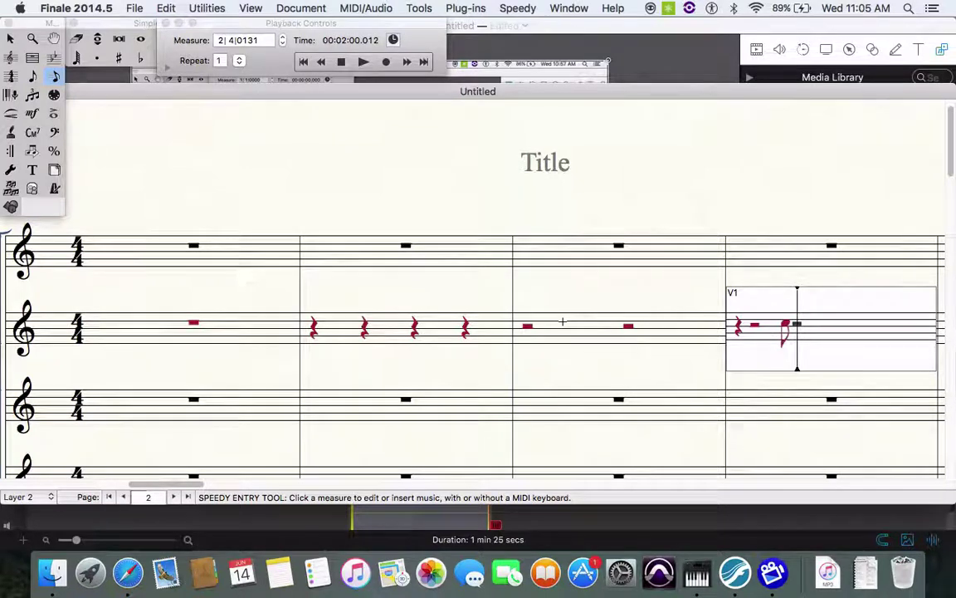
{"action": "key", "text": "Left"}
{"action": "key", "text": "Delete"}
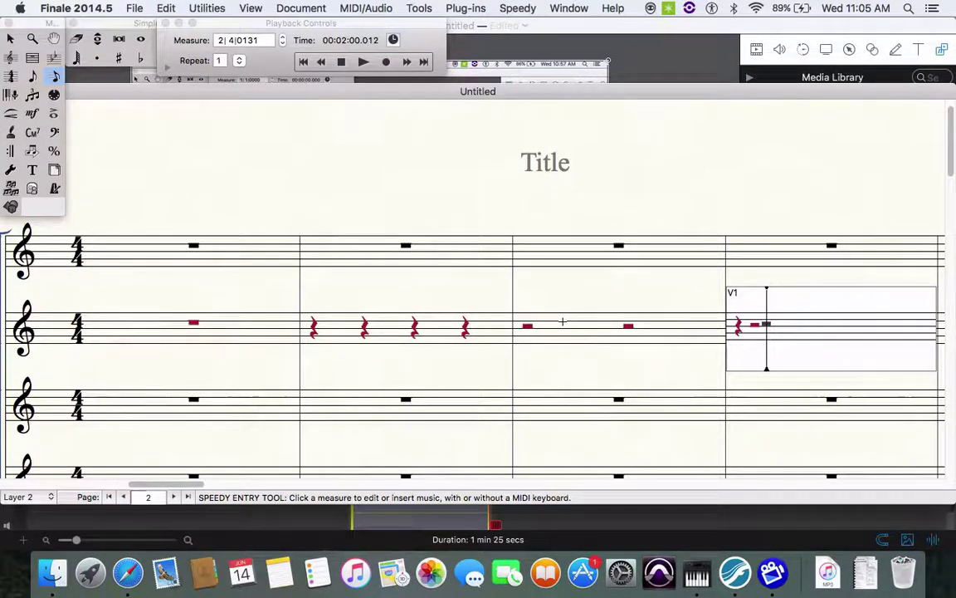
{"action": "key", "text": "Right"}
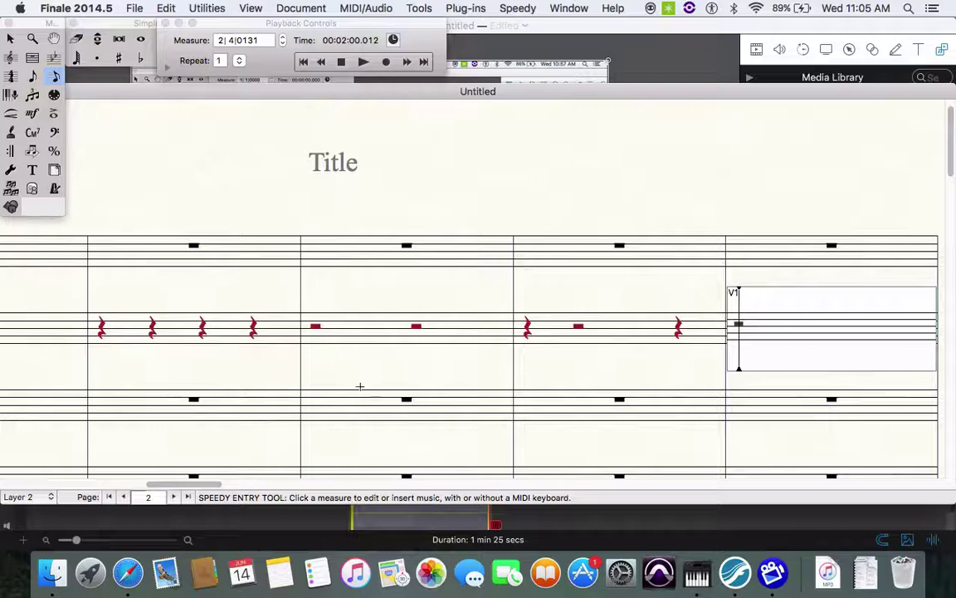
{"action": "scroll", "coordinate": [361, 386], "scroll_direction": "left", "scroll_amount": 10}
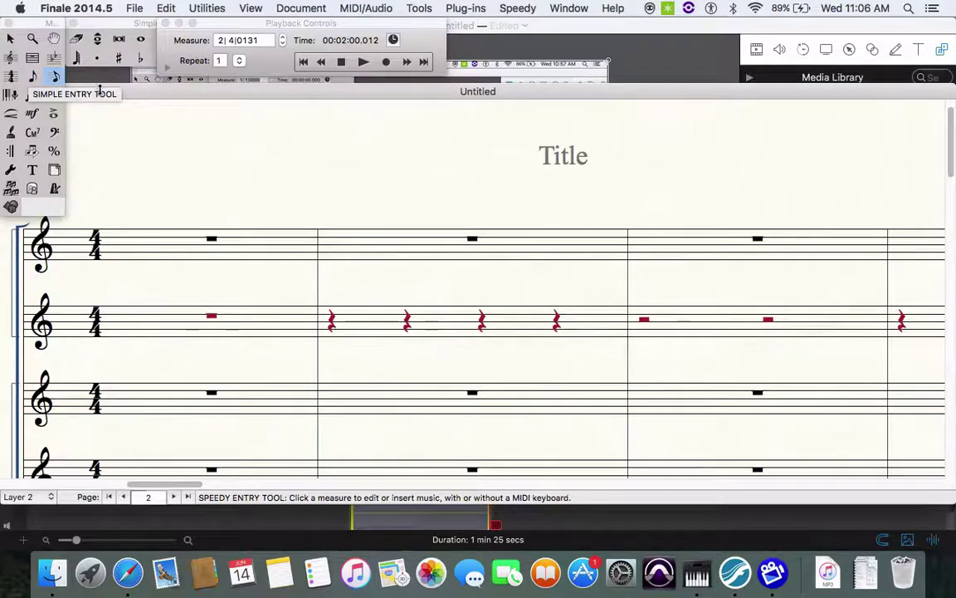
- With the Articulation tool, put beat numbers 1 and 2 on Flute 2's first two quarter rests
{"action": "left_click", "coordinate": [53, 114]}
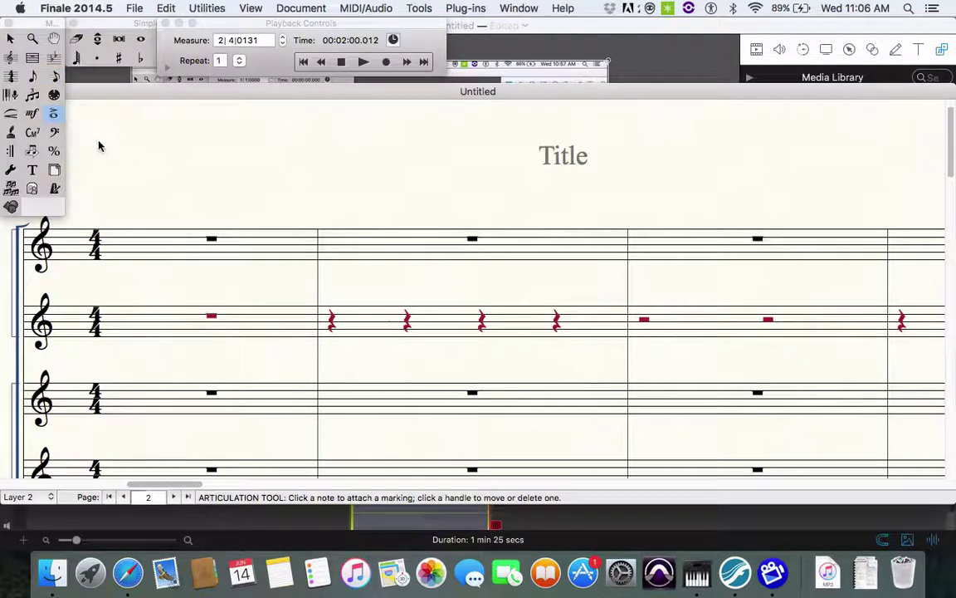
{"action": "left_click", "coordinate": [330, 348]}
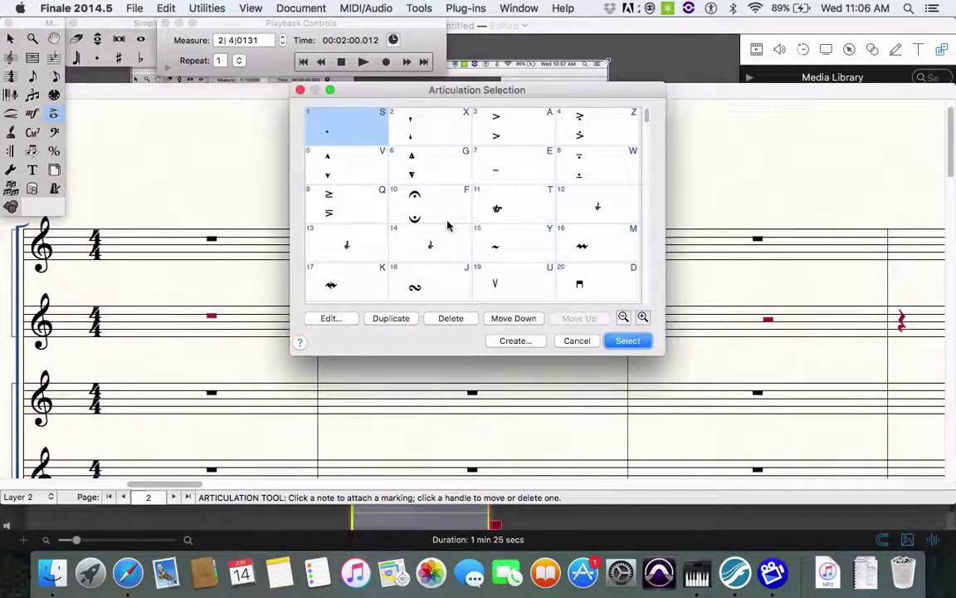
{"action": "scroll", "coordinate": [448, 224], "scroll_direction": "down", "scroll_amount": 5}
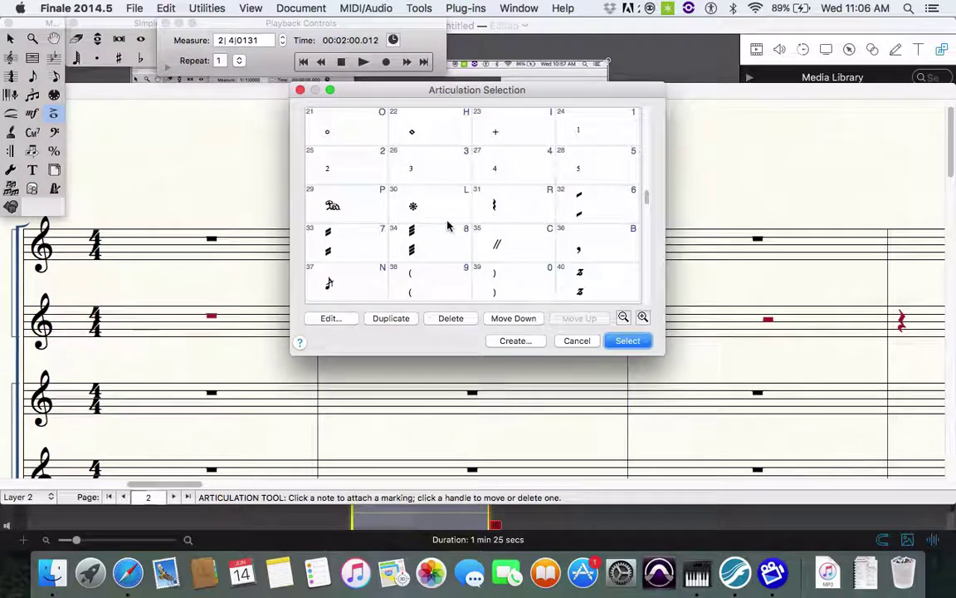
{"action": "double_click", "coordinate": [595, 132]}
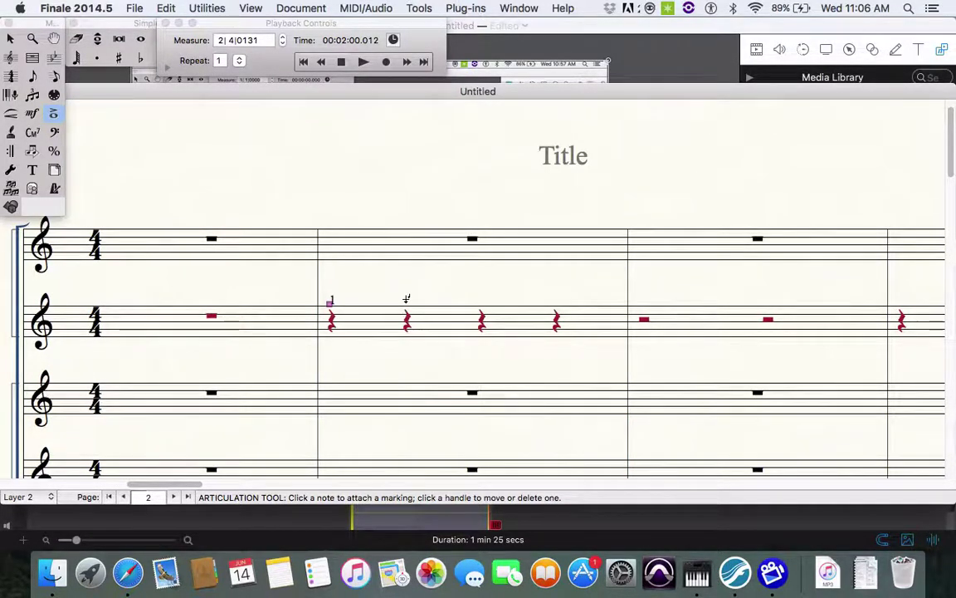
{"action": "left_click", "coordinate": [406, 301]}
{"action": "scroll", "coordinate": [527, 254], "scroll_direction": "down", "scroll_amount": 3}
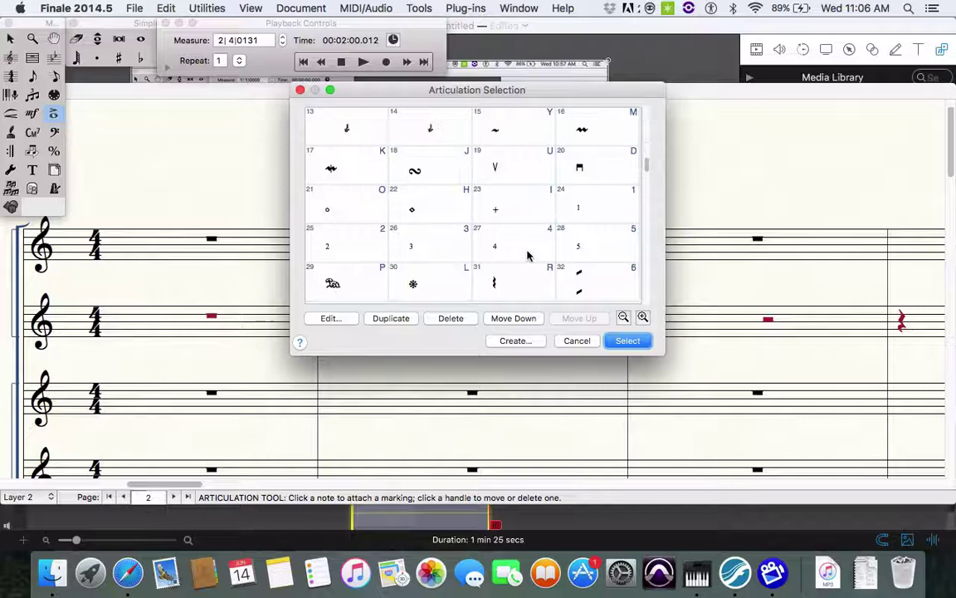
{"action": "double_click", "coordinate": [348, 237]}
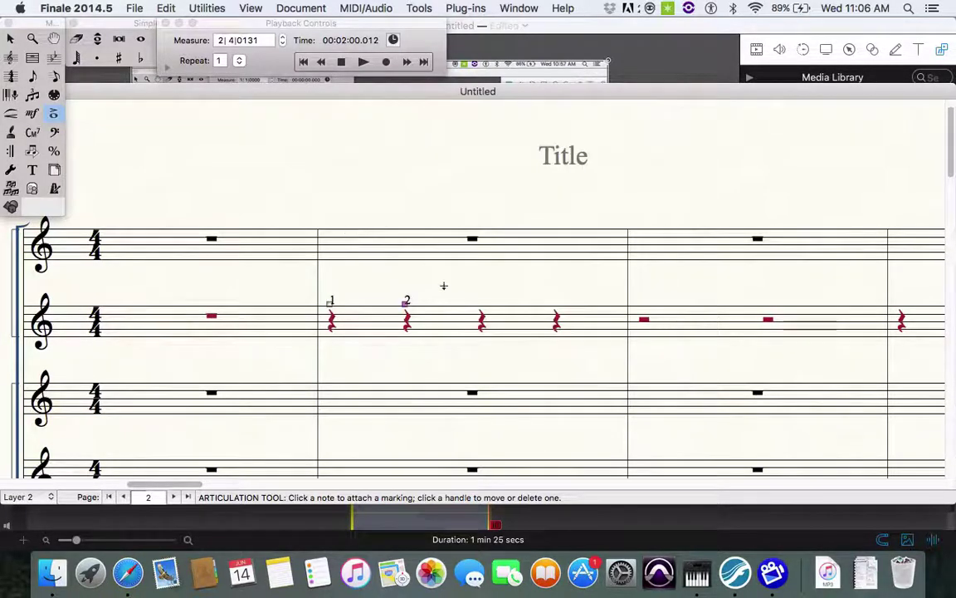
- Put beat numbers 3 and 4 on the third and fourth quarter rests of measure 7
{"action": "left_click", "coordinate": [482, 299]}
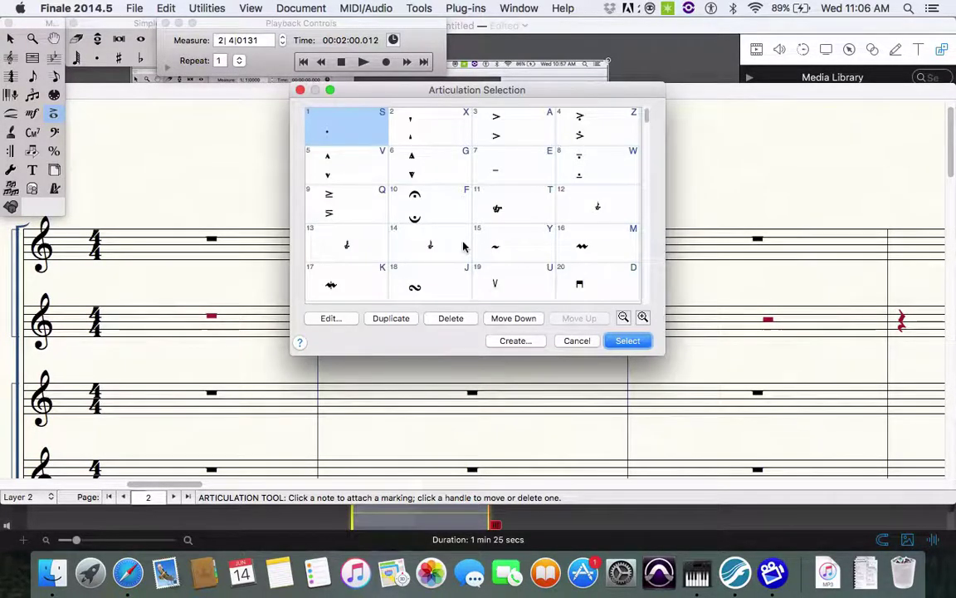
{"action": "scroll", "coordinate": [437, 262], "scroll_direction": "down", "scroll_amount": 2}
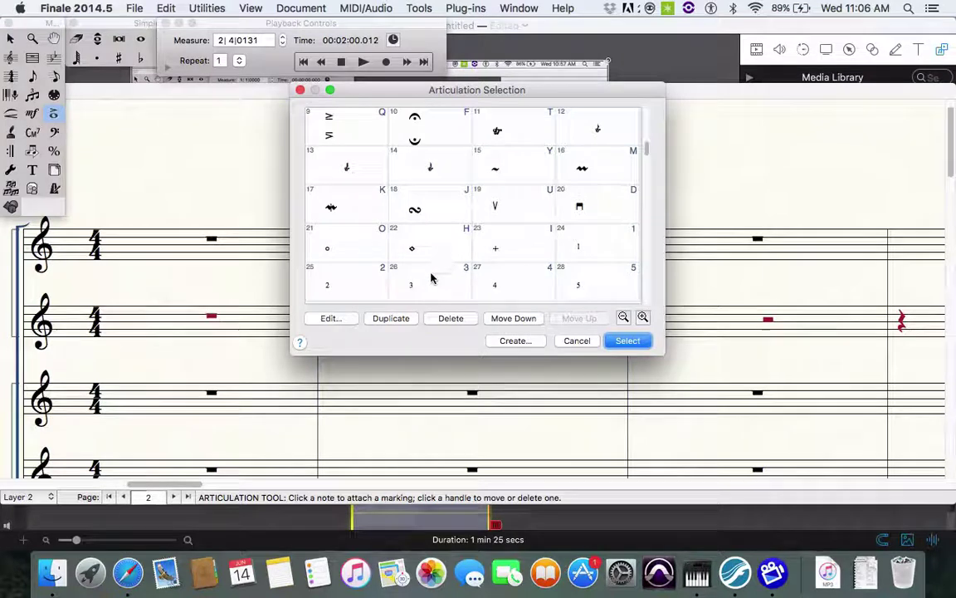
{"action": "double_click", "coordinate": [428, 278]}
{"action": "left_click", "coordinate": [556, 311]}
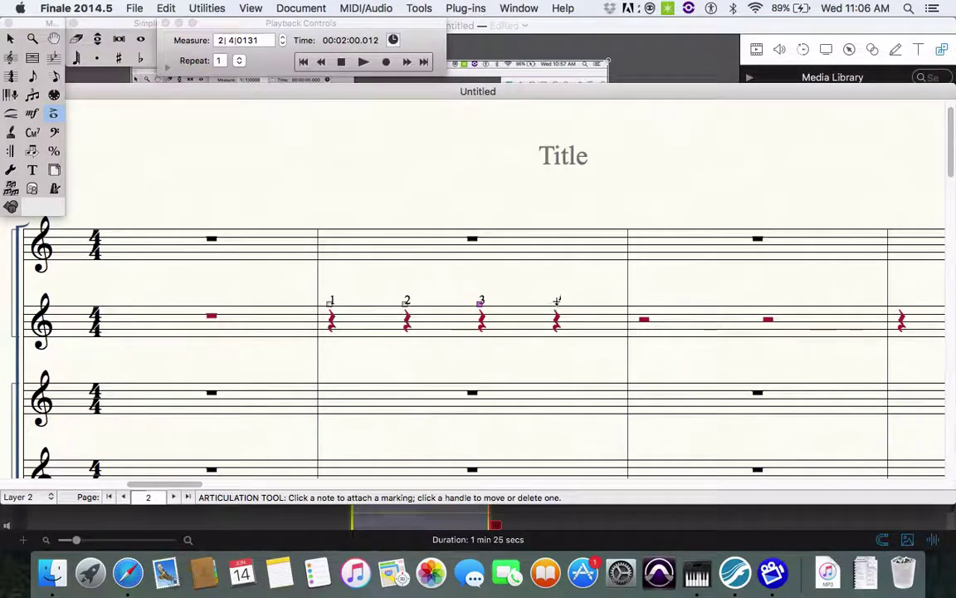
{"action": "left_click", "coordinate": [556, 309]}
{"action": "scroll", "coordinate": [506, 252], "scroll_direction": "down", "scroll_amount": 3}
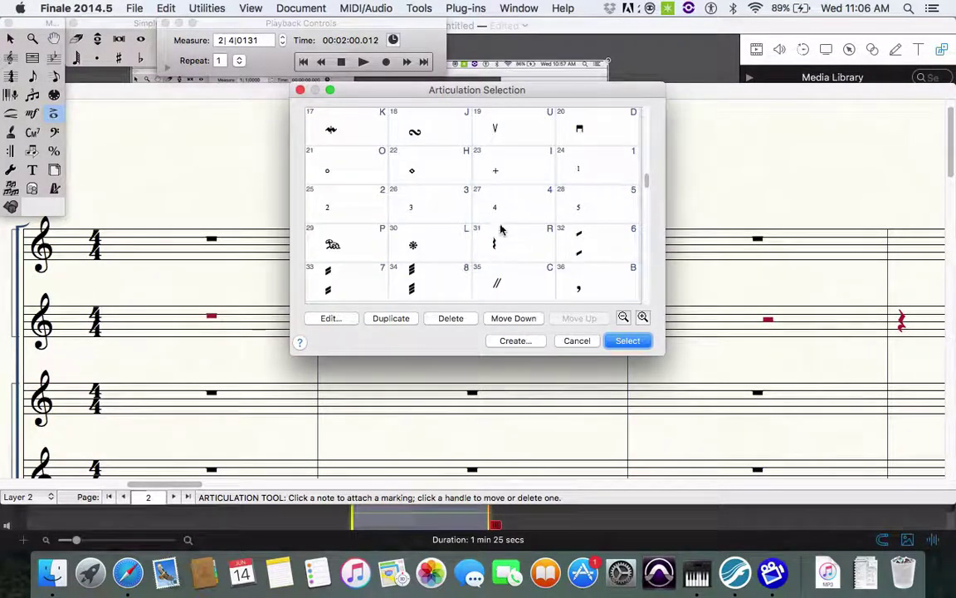
{"action": "double_click", "coordinate": [507, 214]}
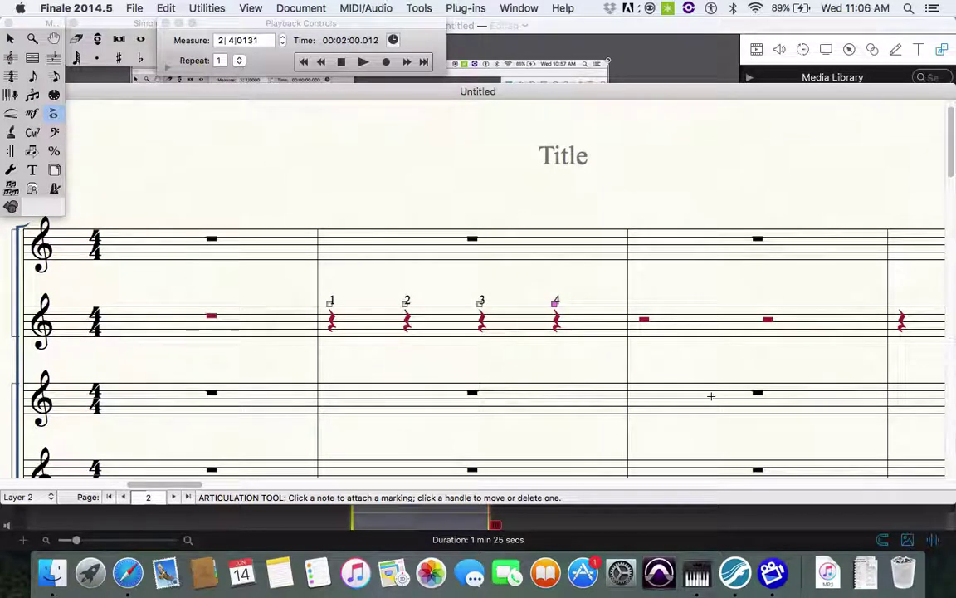
{"action": "scroll", "coordinate": [711, 396], "scroll_direction": "right", "scroll_amount": 3}
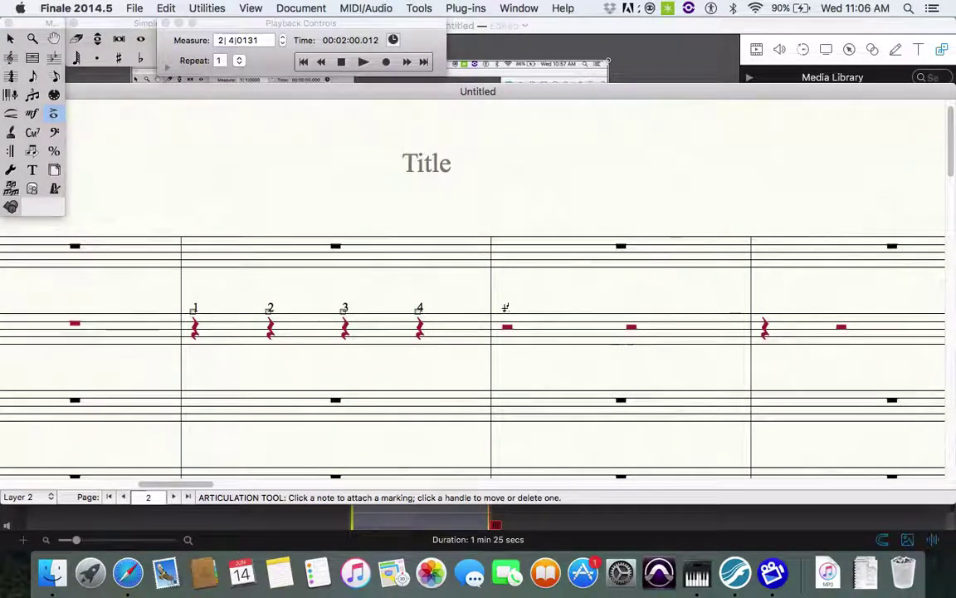
- Label the first half rest of measure 8 with the beat count 12
{"action": "left_click", "coordinate": [506, 308]}
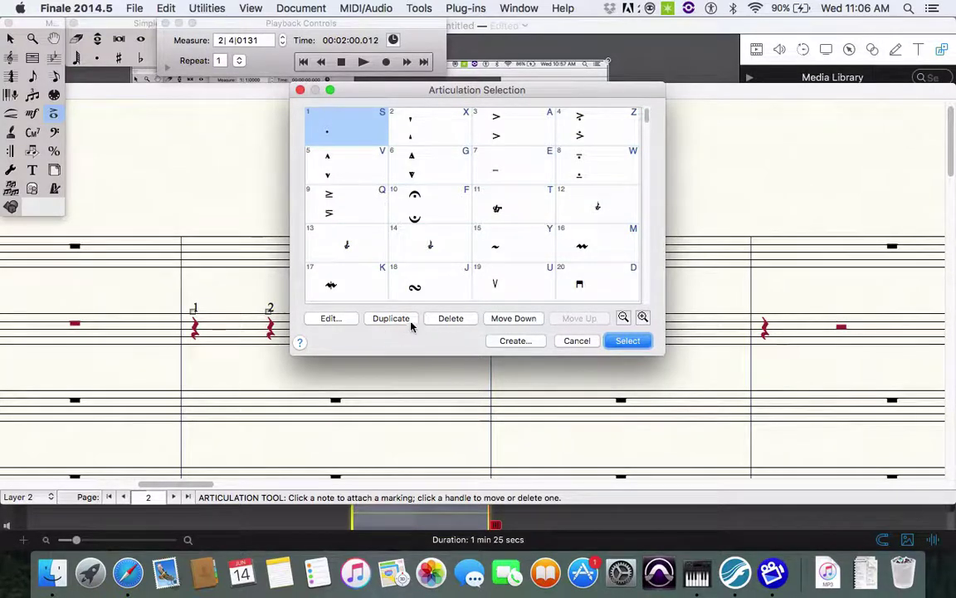
{"action": "left_click", "coordinate": [514, 340]}
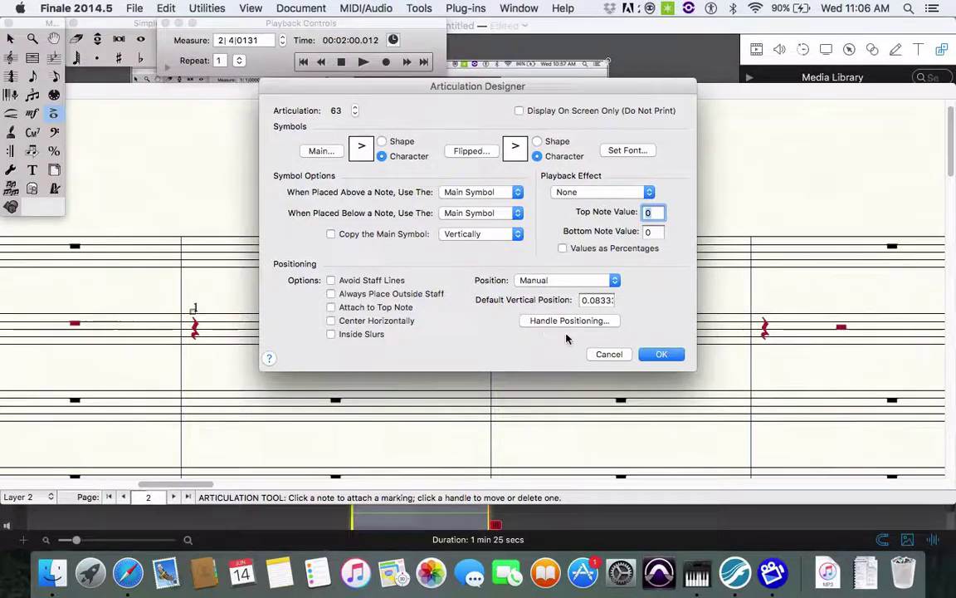
{"action": "left_click", "coordinate": [608, 354]}
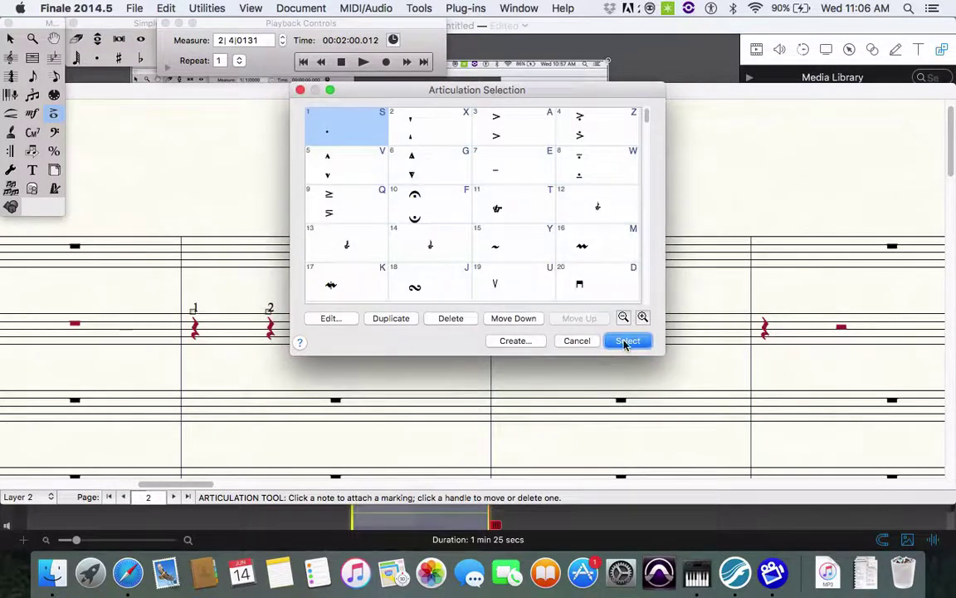
{"action": "scroll", "coordinate": [470, 268], "scroll_direction": "down", "scroll_amount": 8}
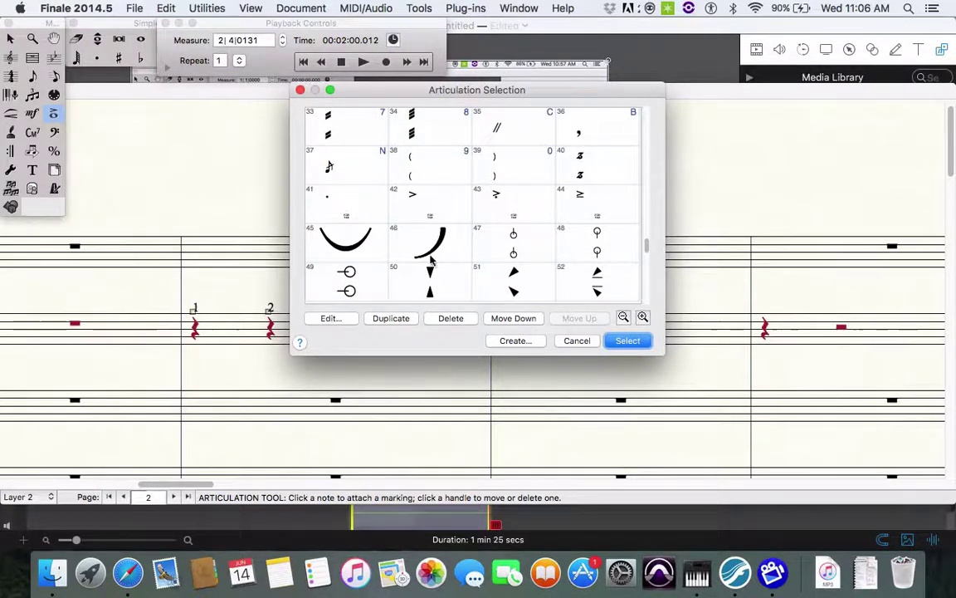
{"action": "scroll", "coordinate": [392, 235], "scroll_direction": "down", "scroll_amount": 3}
{"action": "scroll", "coordinate": [407, 233], "scroll_direction": "up", "scroll_amount": 5}
{"action": "scroll", "coordinate": [407, 234], "scroll_direction": "up", "scroll_amount": 3}
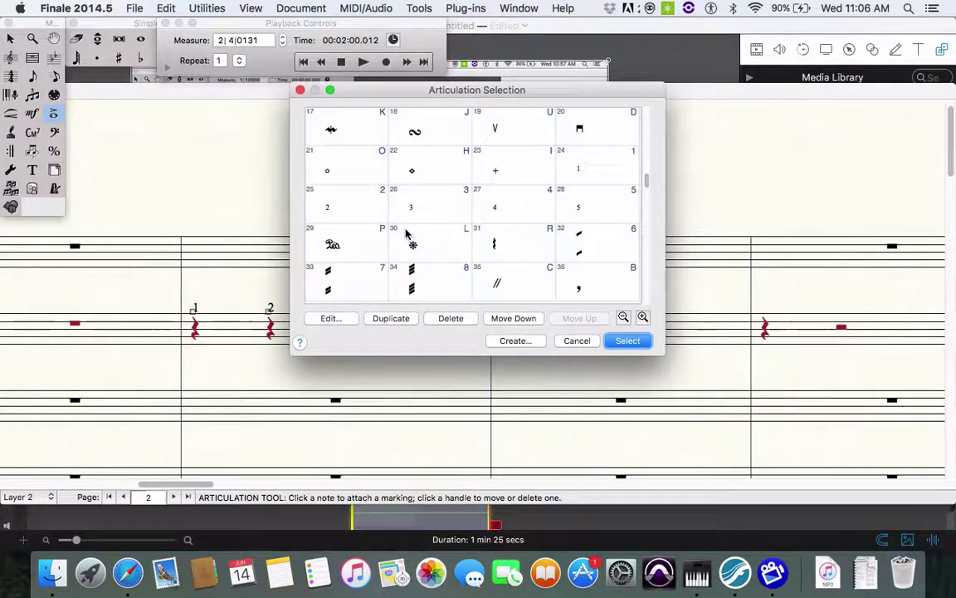
{"action": "double_click", "coordinate": [600, 178]}
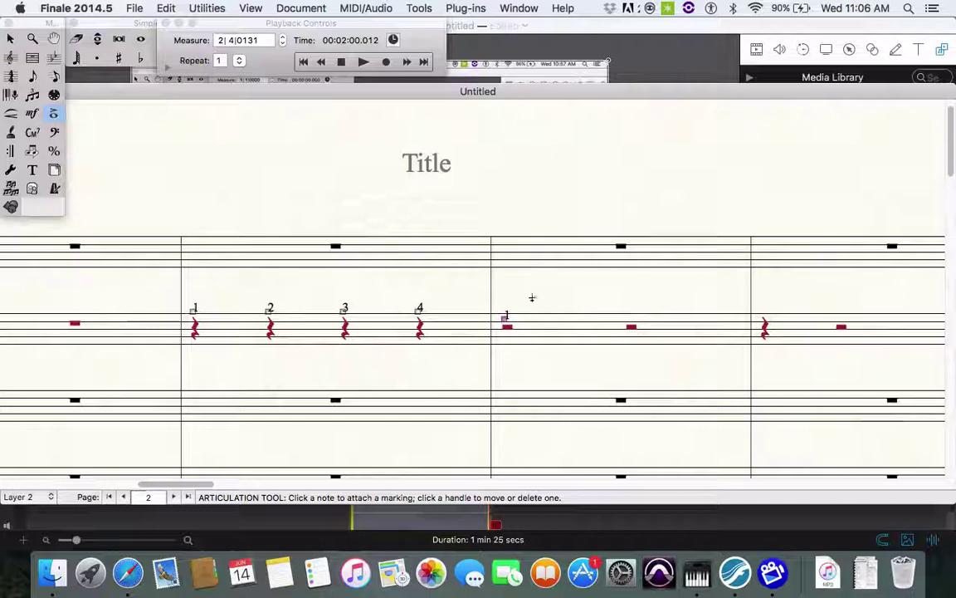
{"action": "left_click", "coordinate": [508, 329]}
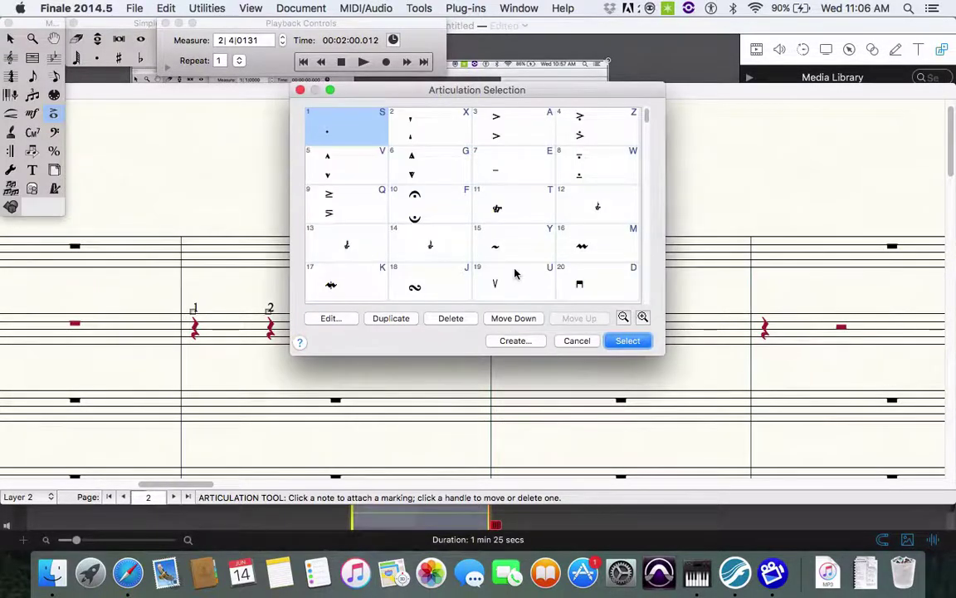
{"action": "scroll", "coordinate": [515, 274], "scroll_direction": "down", "scroll_amount": 4}
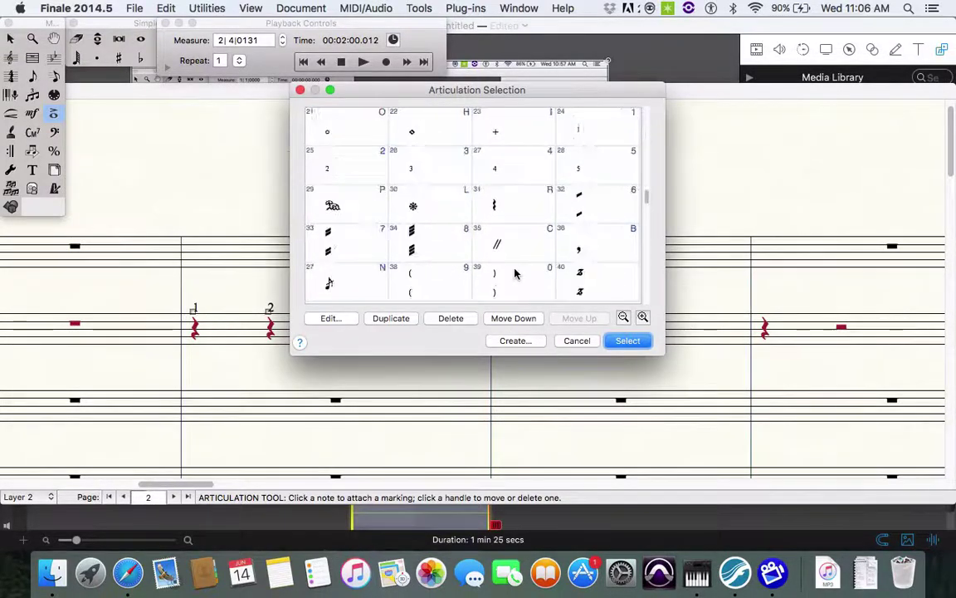
{"action": "double_click", "coordinate": [346, 175]}
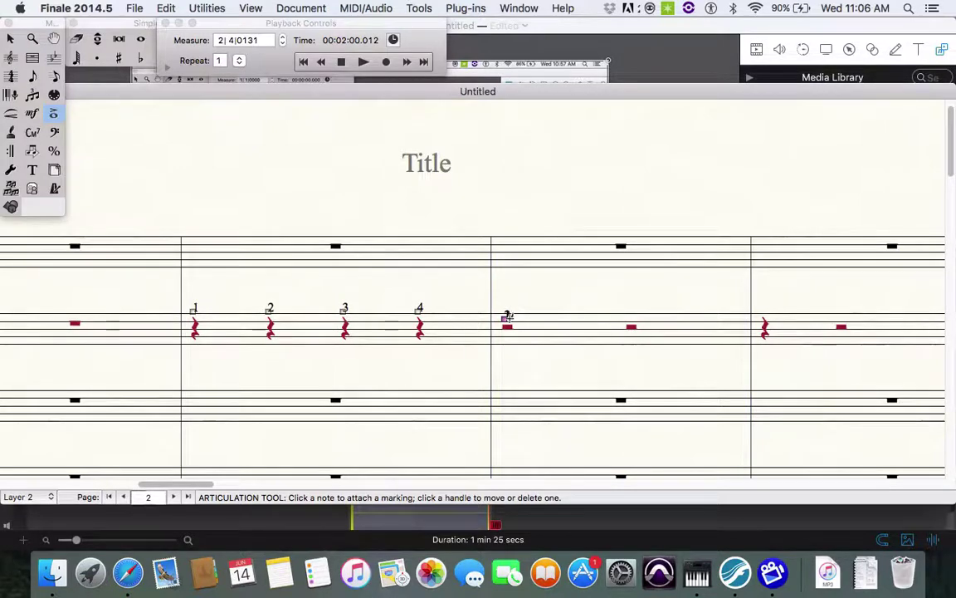
{"action": "left_click", "coordinate": [506, 324]}
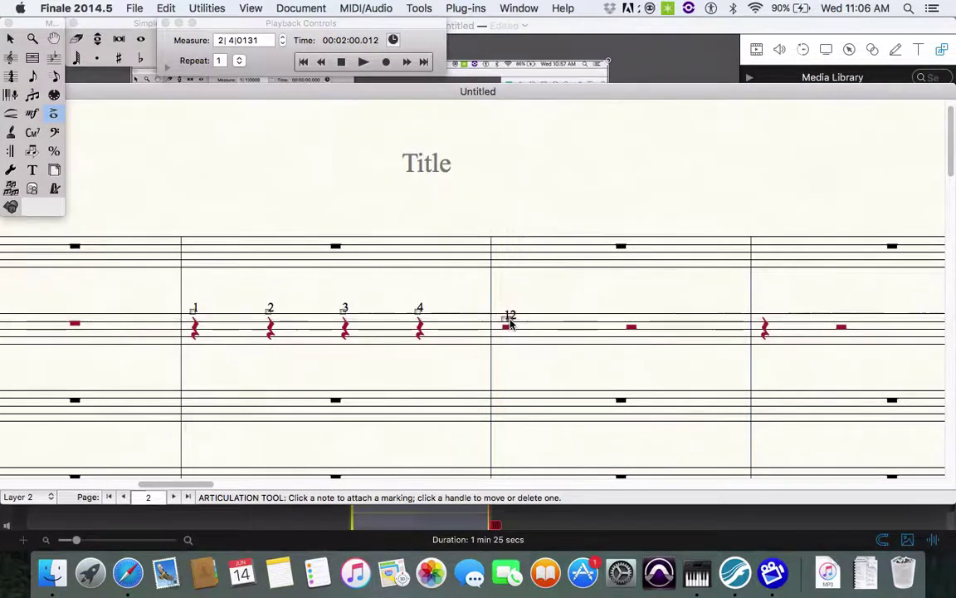
- Label the second half rest with 3 and 4, placing the 4 beside the 3 to read 34
{"action": "left_click", "coordinate": [631, 325]}
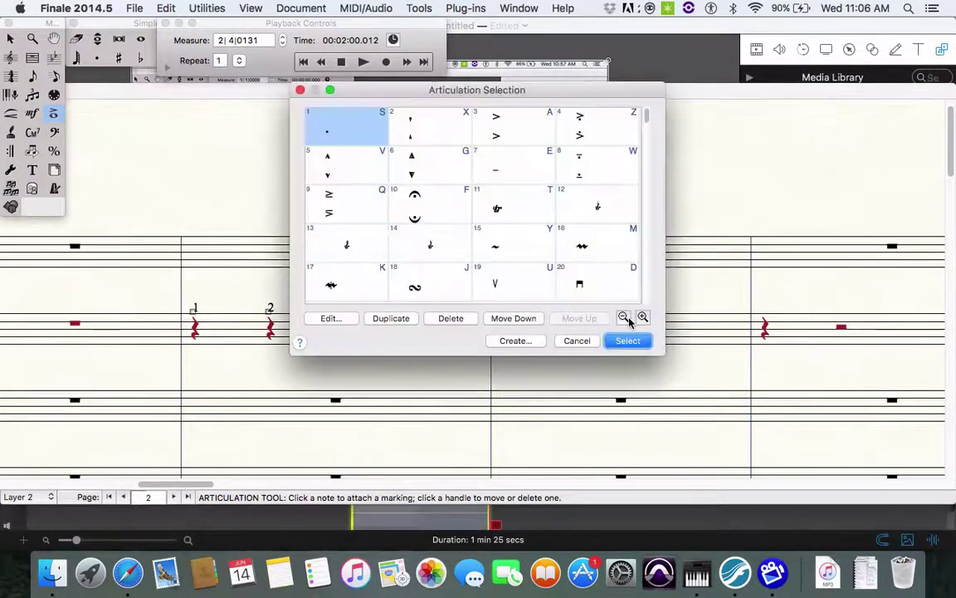
{"action": "scroll", "coordinate": [549, 245], "scroll_direction": "down", "scroll_amount": 7}
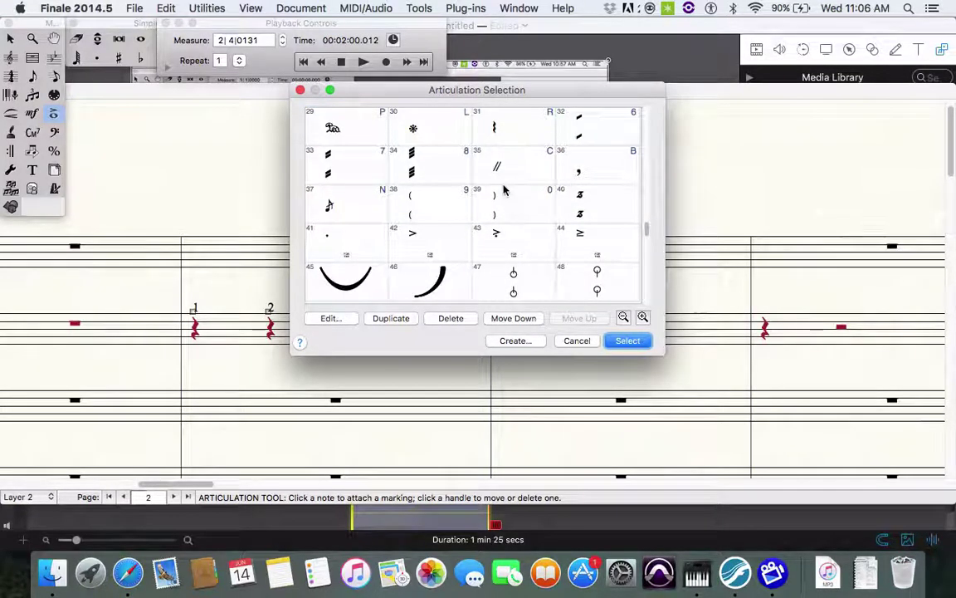
{"action": "scroll", "coordinate": [504, 190], "scroll_direction": "up", "scroll_amount": 2}
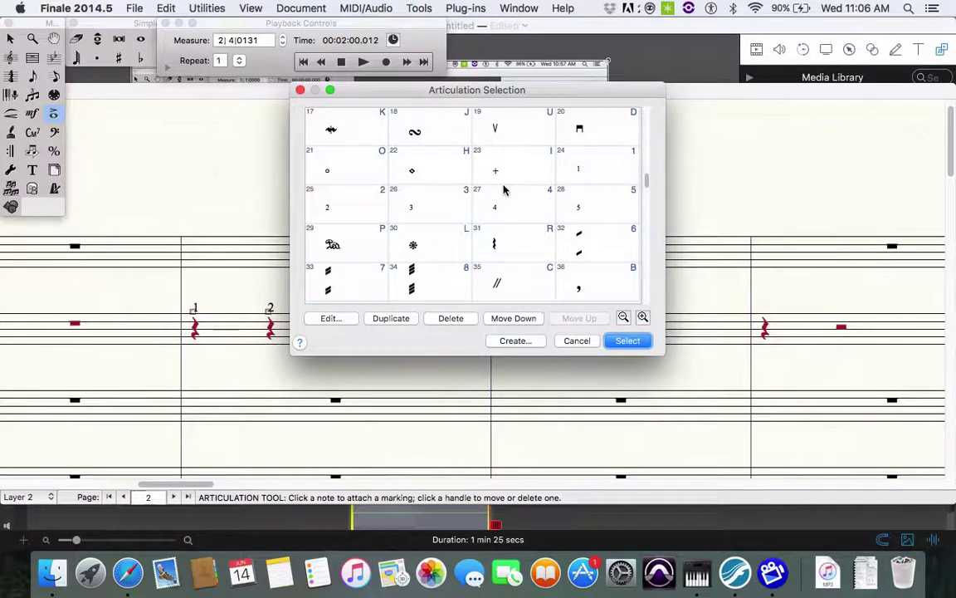
{"action": "double_click", "coordinate": [429, 206]}
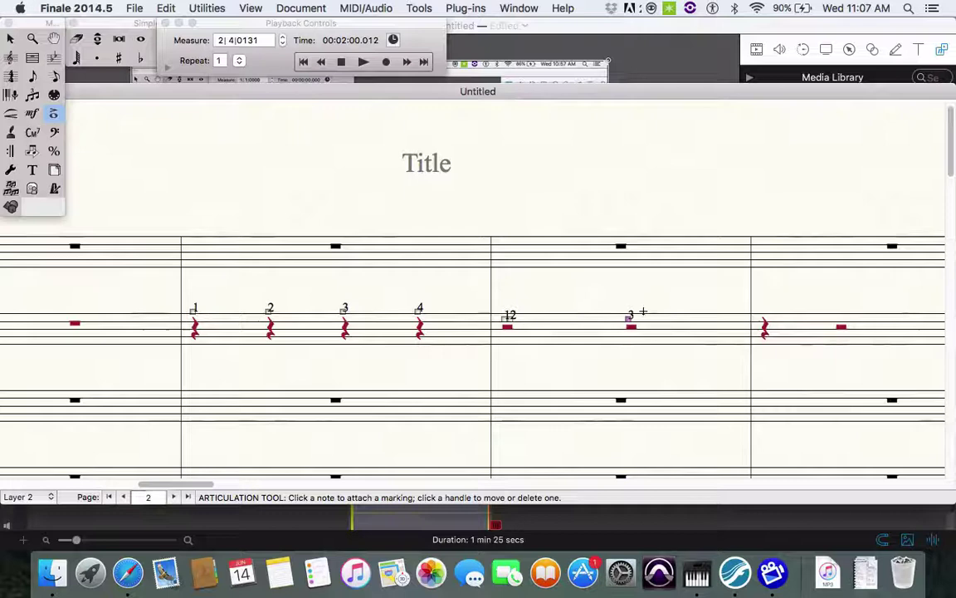
{"action": "left_click", "coordinate": [635, 318]}
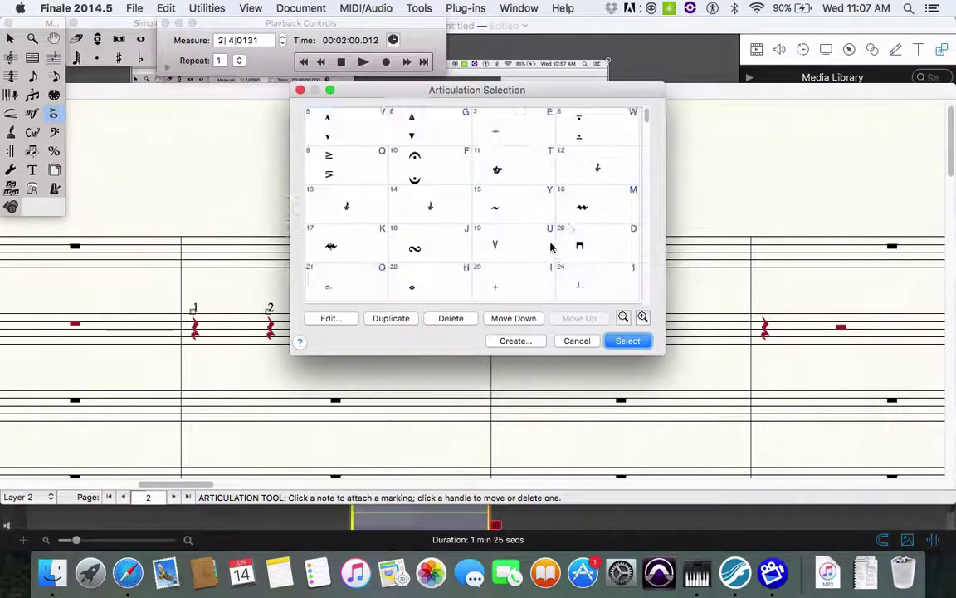
{"action": "scroll", "coordinate": [551, 246], "scroll_direction": "down", "scroll_amount": 3}
{"action": "double_click", "coordinate": [501, 165]}
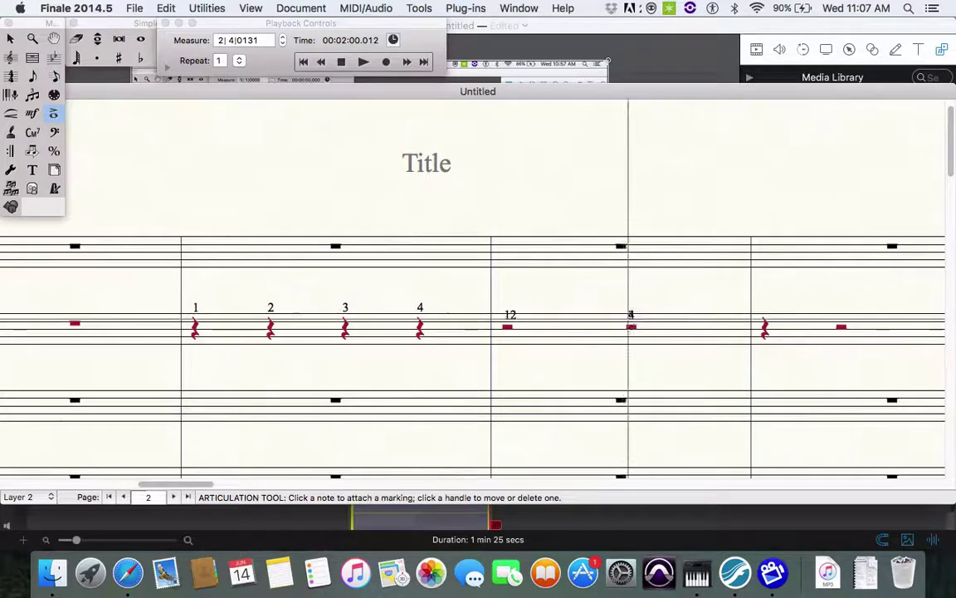
{"action": "left_click_drag", "start_coordinate": [631, 316], "coordinate": [635, 315]}
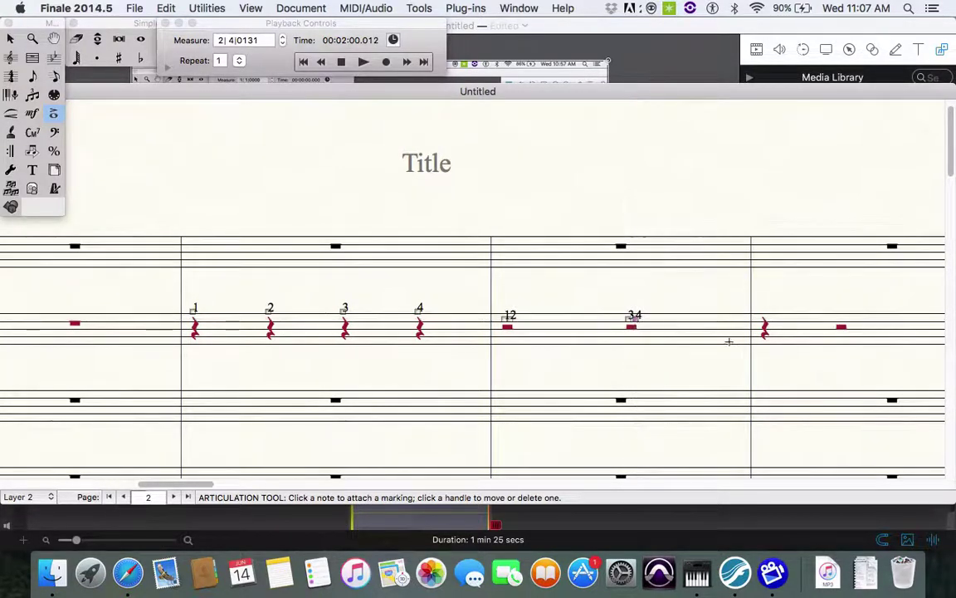
{"action": "scroll", "coordinate": [797, 366], "scroll_direction": "right", "scroll_amount": 5}
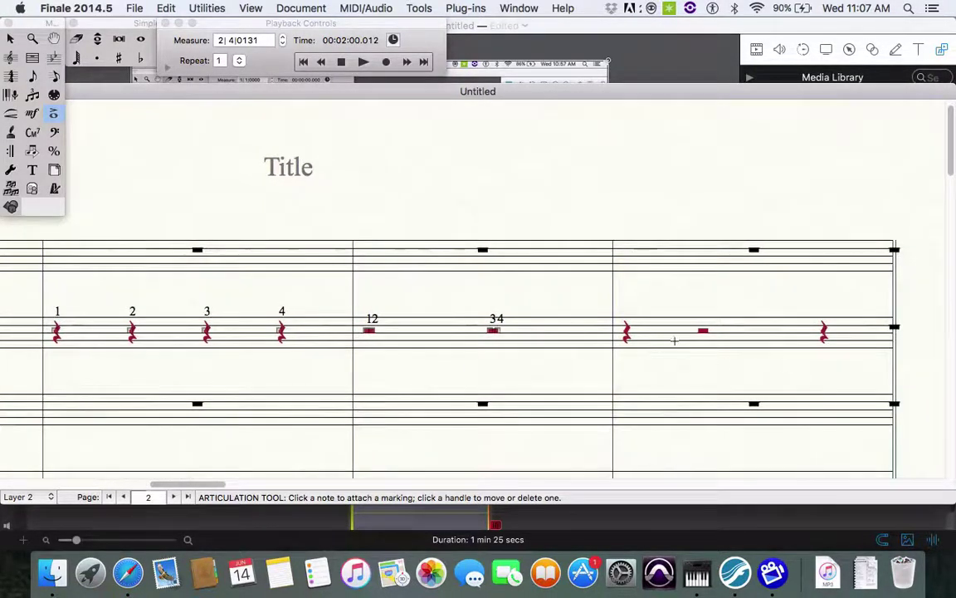
- Put beat number 1 above the first quarter rest of measure 9
{"action": "left_click", "coordinate": [624, 316]}
{"action": "scroll", "coordinate": [544, 284], "scroll_direction": "down", "scroll_amount": 5}
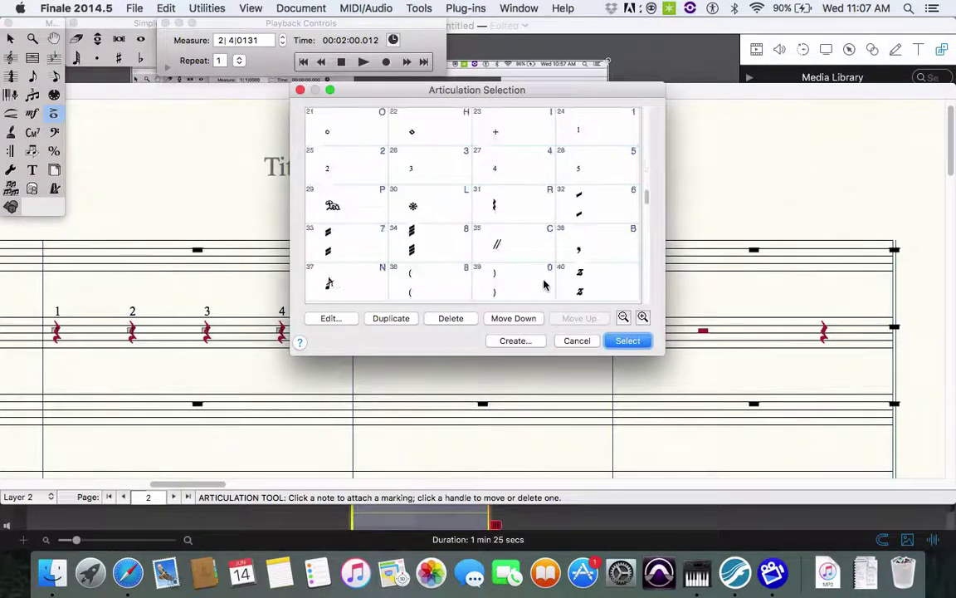
{"action": "left_click", "coordinate": [603, 139]}
{"action": "double_click", "coordinate": [603, 138]}
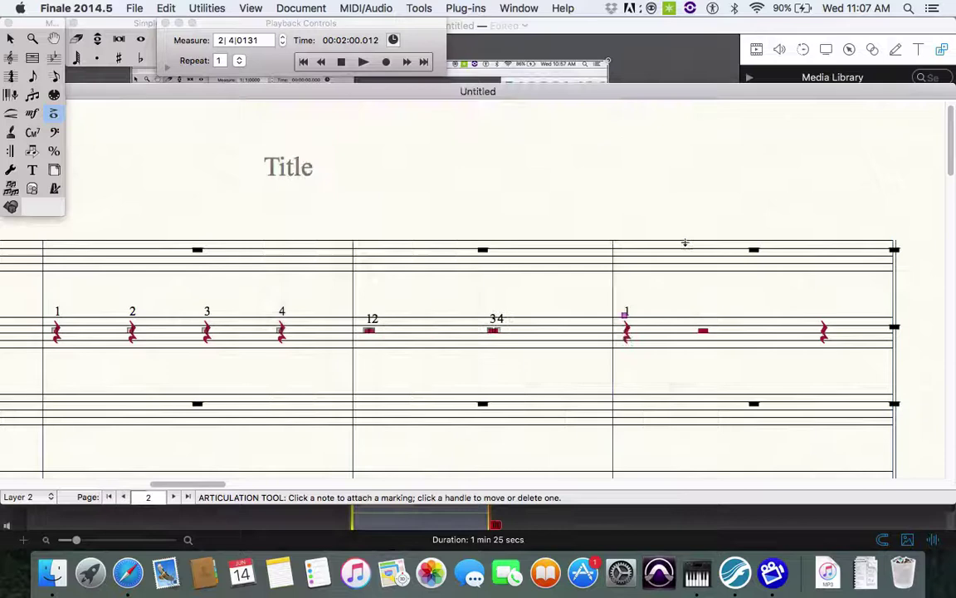
- Mark the half rest with 23 and the last quarter rest with 4
{"action": "left_click", "coordinate": [703, 324]}
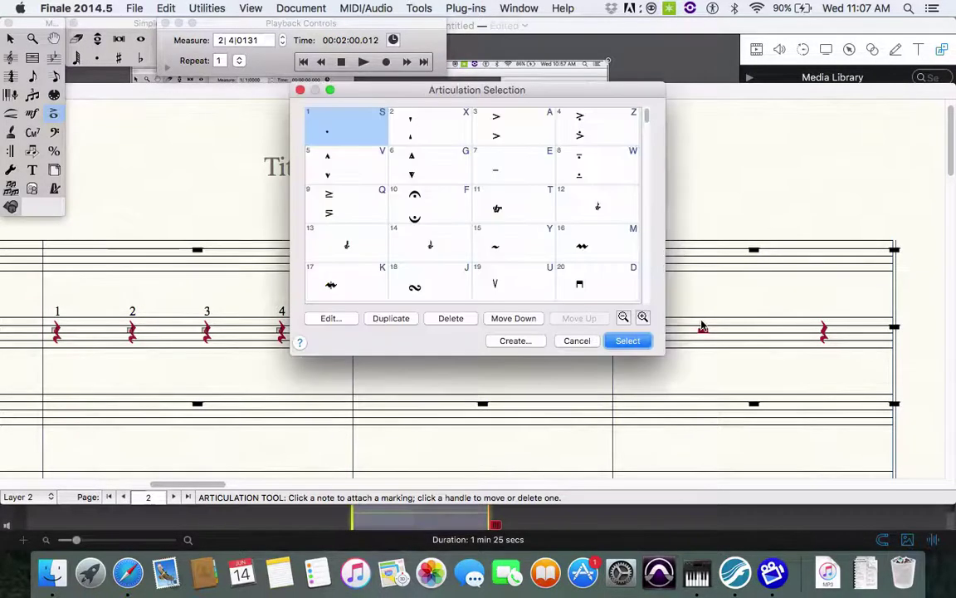
{"action": "scroll", "coordinate": [564, 241], "scroll_direction": "down", "scroll_amount": 3}
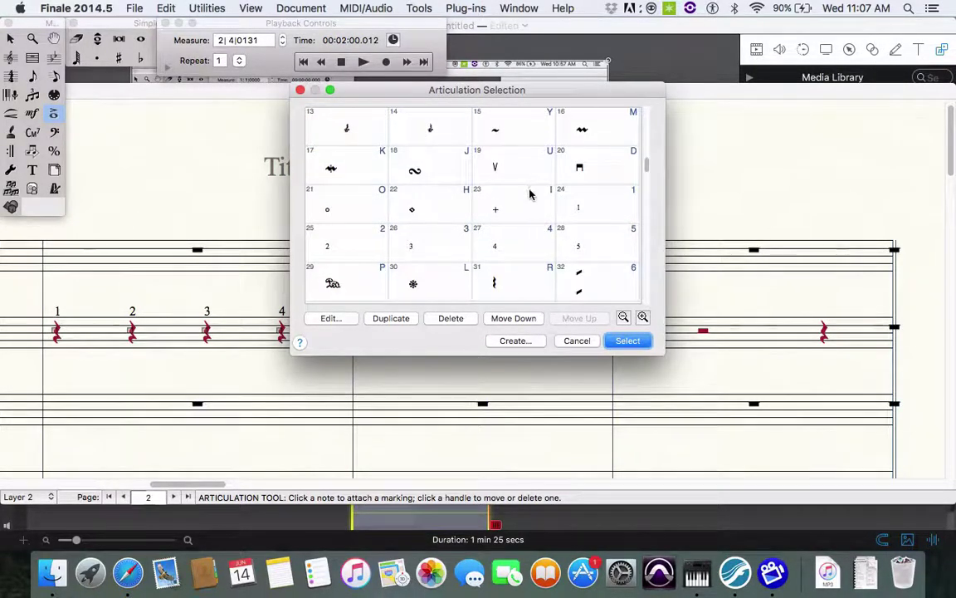
{"action": "double_click", "coordinate": [318, 228]}
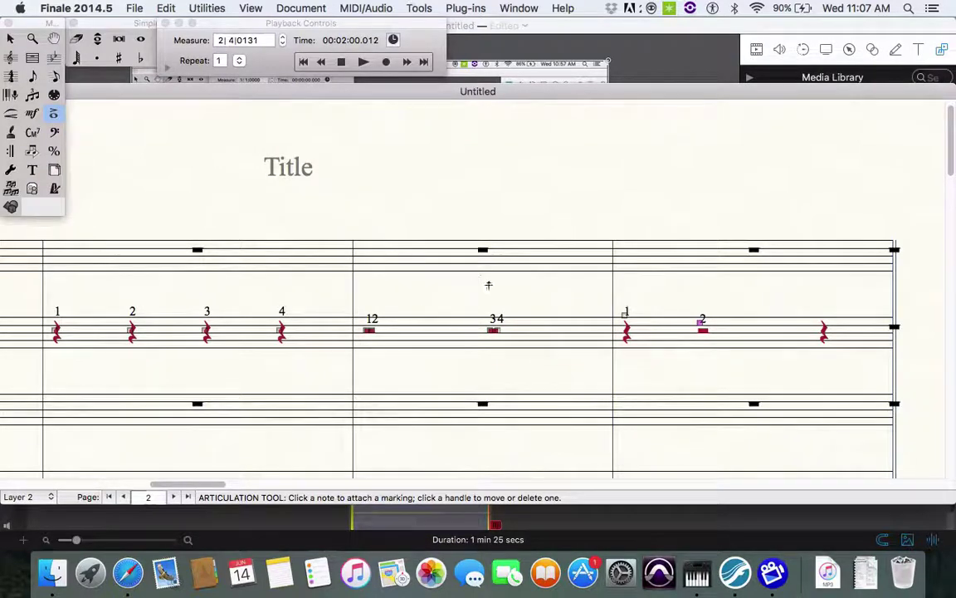
{"action": "left_click", "coordinate": [701, 331]}
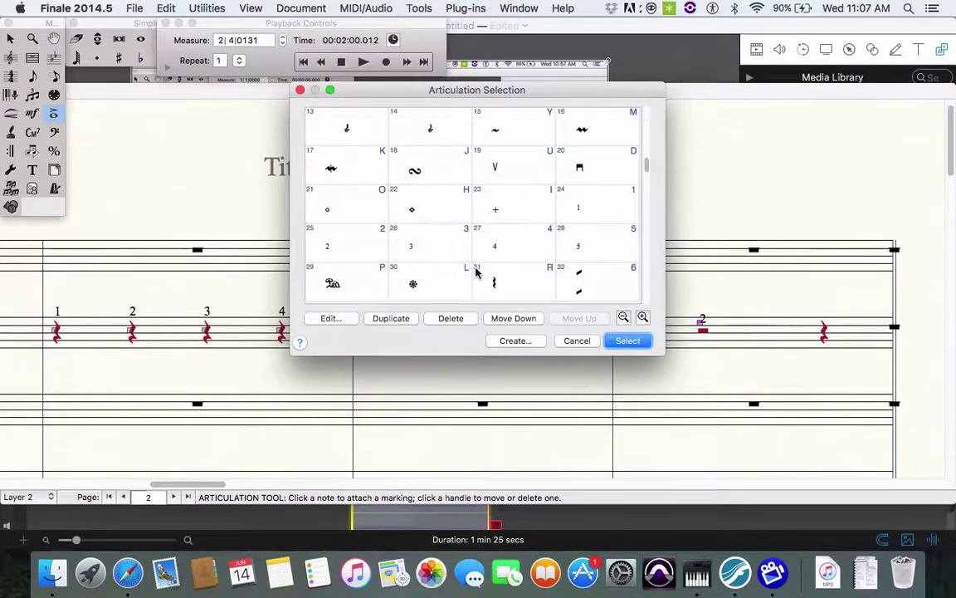
{"action": "double_click", "coordinate": [438, 249]}
{"action": "left_click_drag", "start_coordinate": [702, 321], "coordinate": [705, 324]}
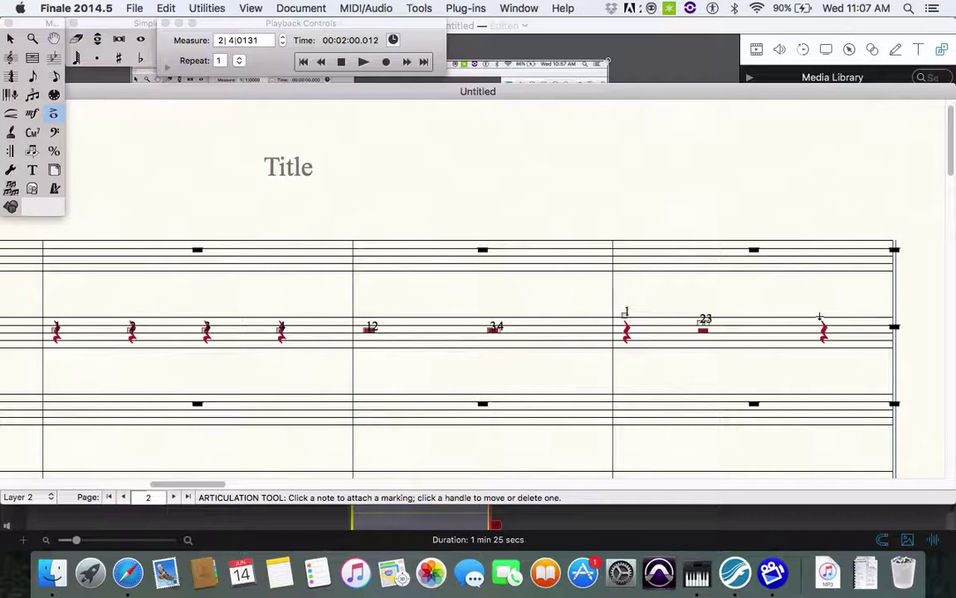
{"action": "left_click", "coordinate": [822, 318]}
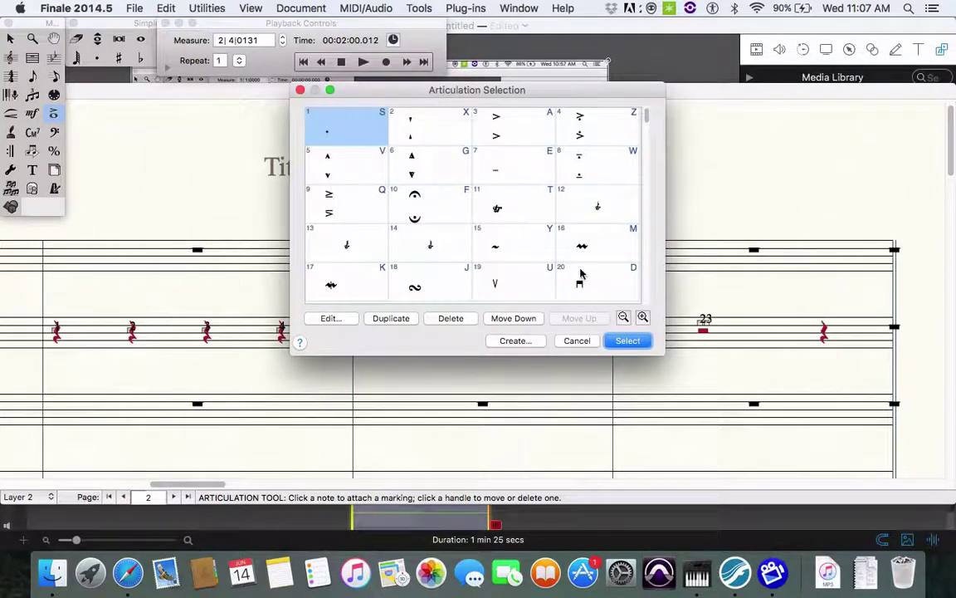
{"action": "scroll", "coordinate": [581, 274], "scroll_direction": "down", "scroll_amount": 5}
{"action": "double_click", "coordinate": [485, 215]}
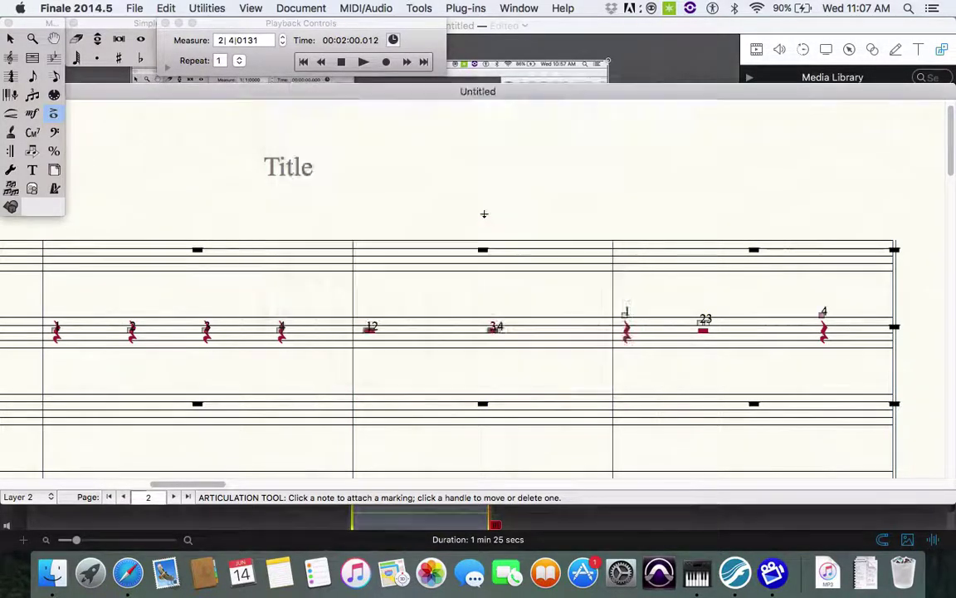